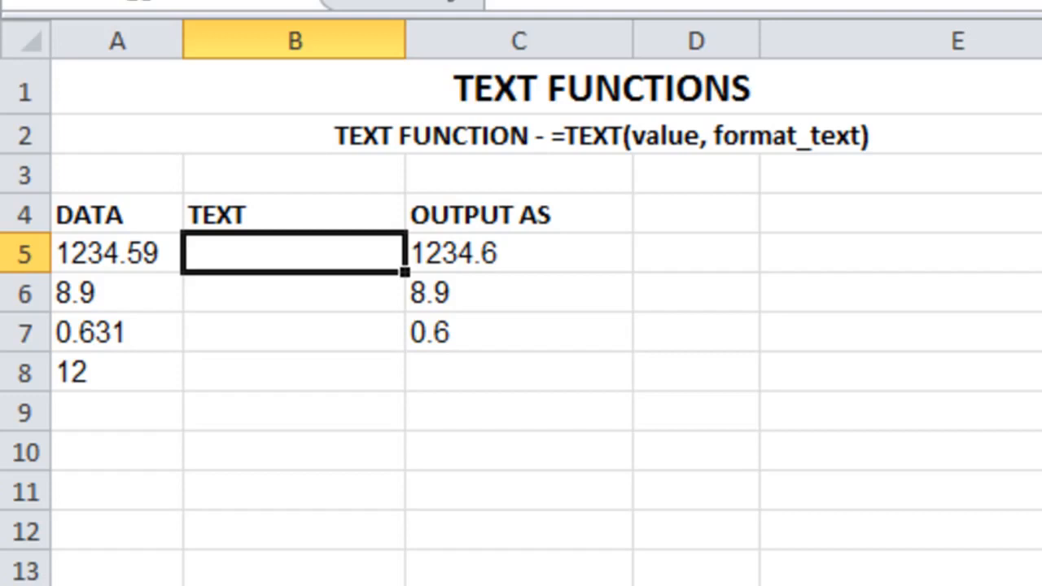
# Examine the source values in A5:A8 and the expected results in C5:C7
pyautogui.click(117, 253)
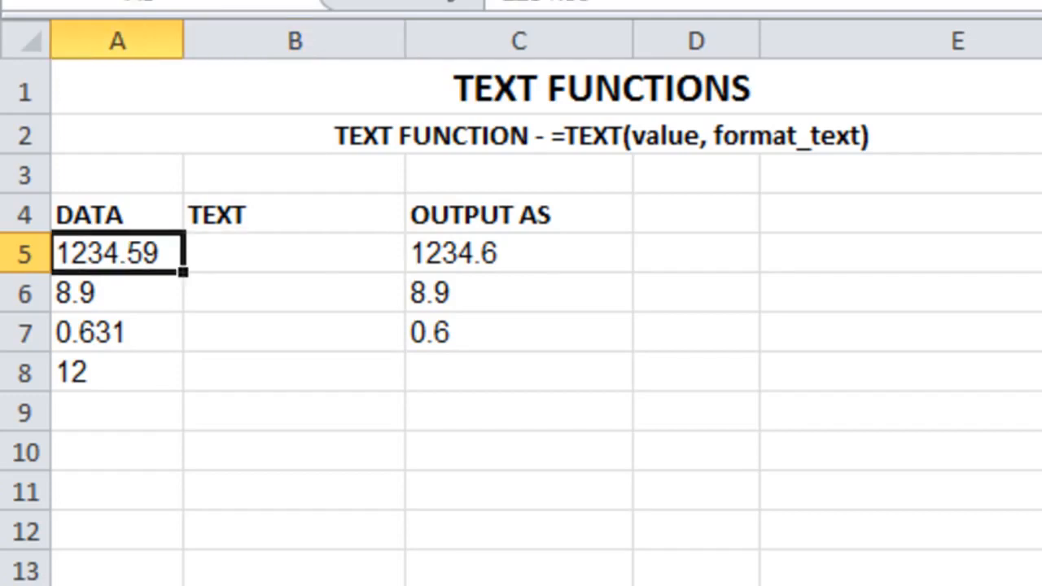
pyautogui.click(117, 292)
pyautogui.click(117, 254)
pyautogui.press('Down')
pyautogui.press('Down')
pyautogui.press('Down')
pyautogui.press('Down')
pyautogui.press('Up')
pyautogui.press('Up')
pyautogui.press('Up')
pyautogui.press('Up')
pyautogui.press('Right')
pyautogui.press('Right')
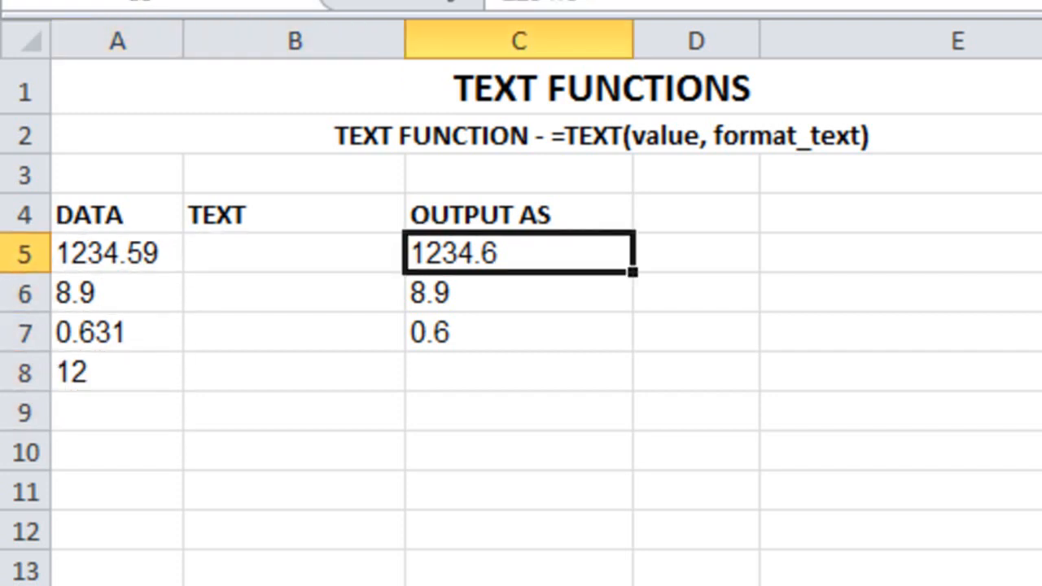
pyautogui.hotkey('shift', 'Down')
pyautogui.hotkey('shift', 'Down')
pyautogui.press('Left')
pyautogui.press('Left')
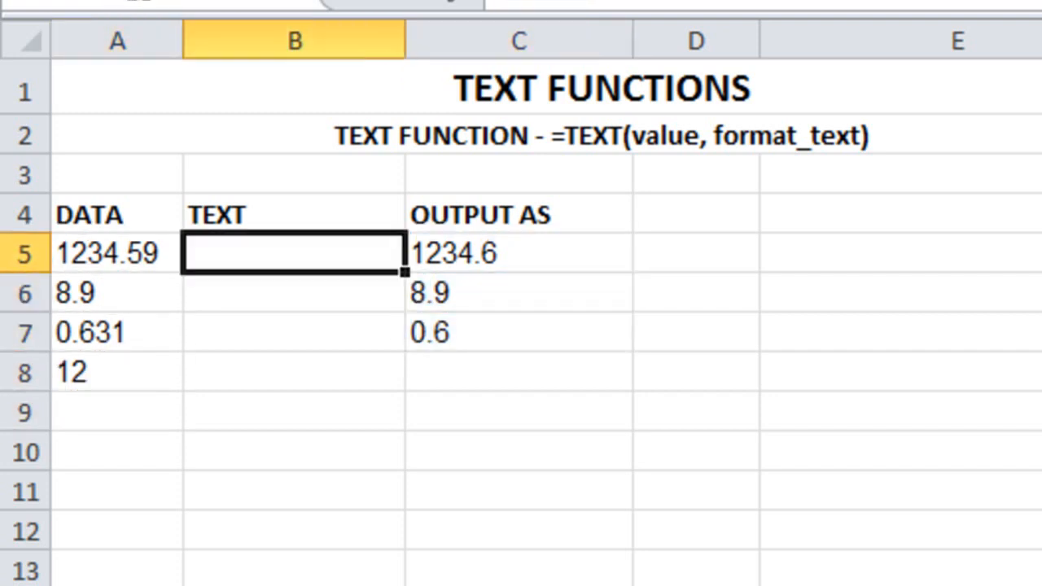
# Enter the formula =TEXT(A5,"0.0") in cell B5 to format the value with one decimal
pyautogui.press('Right')
pyautogui.write('=text(')
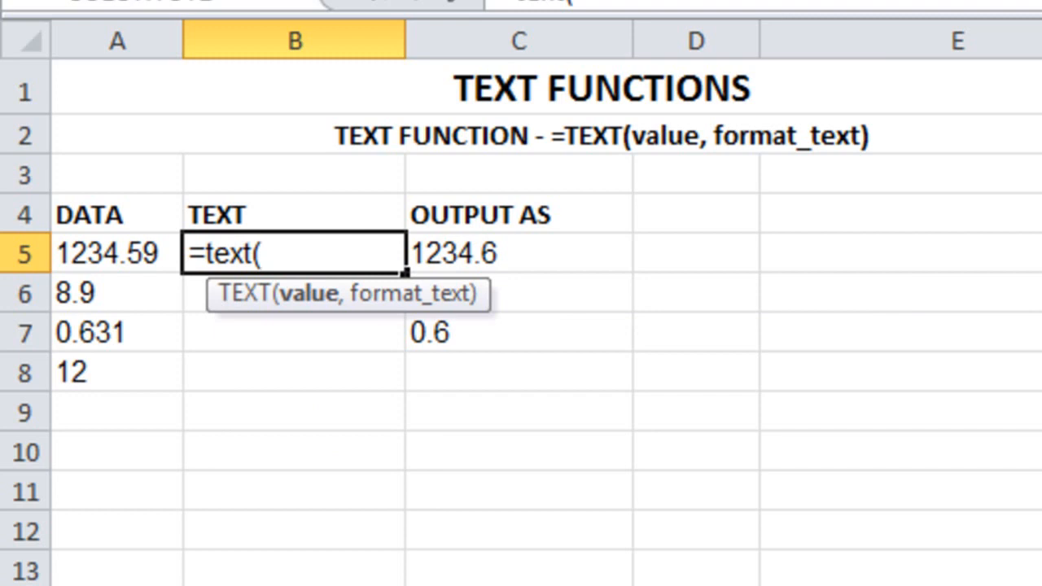
pyautogui.click(173, 272)
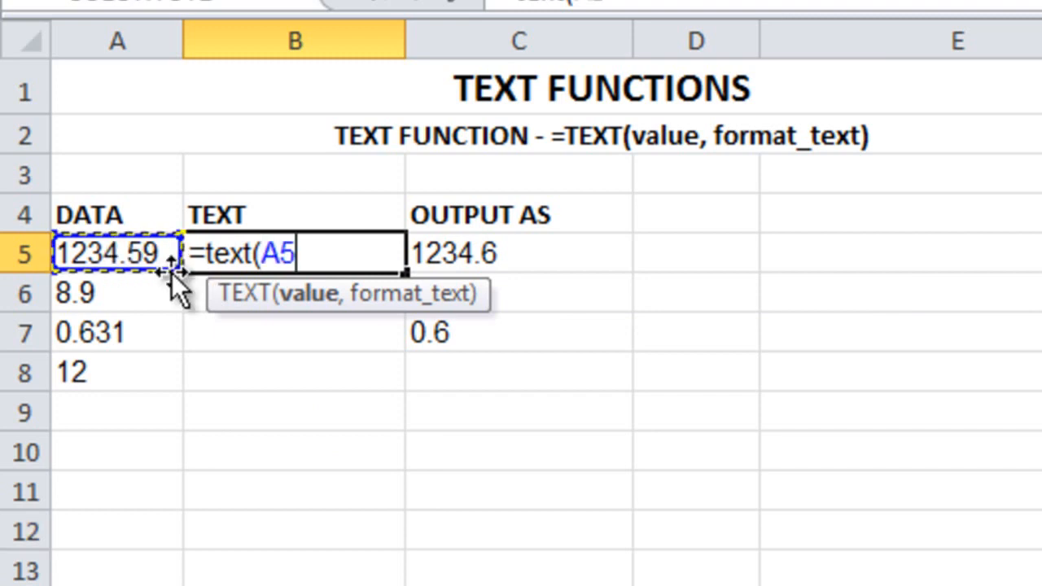
pyautogui.write(',')
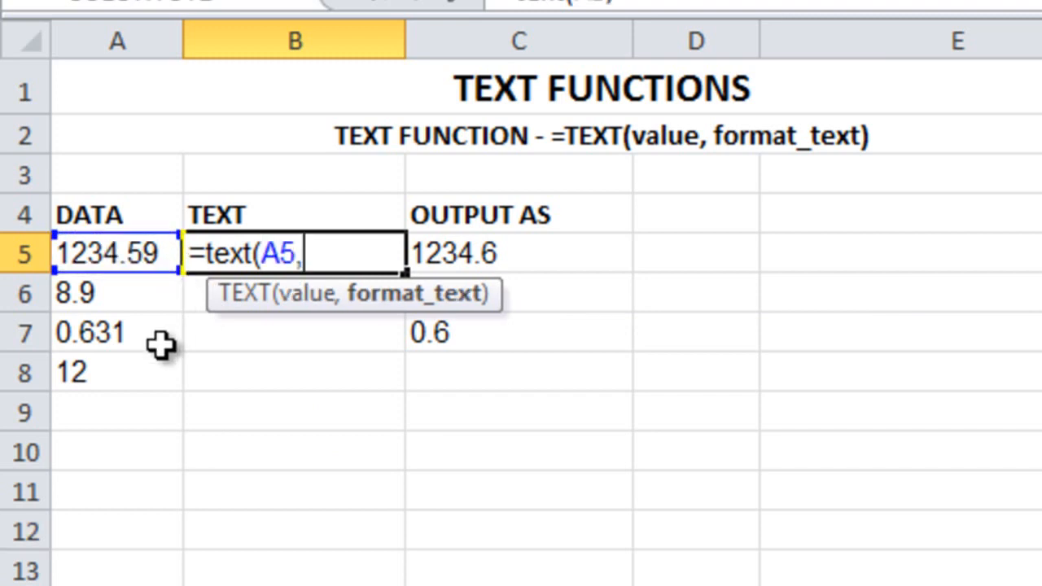
pyautogui.write('"')
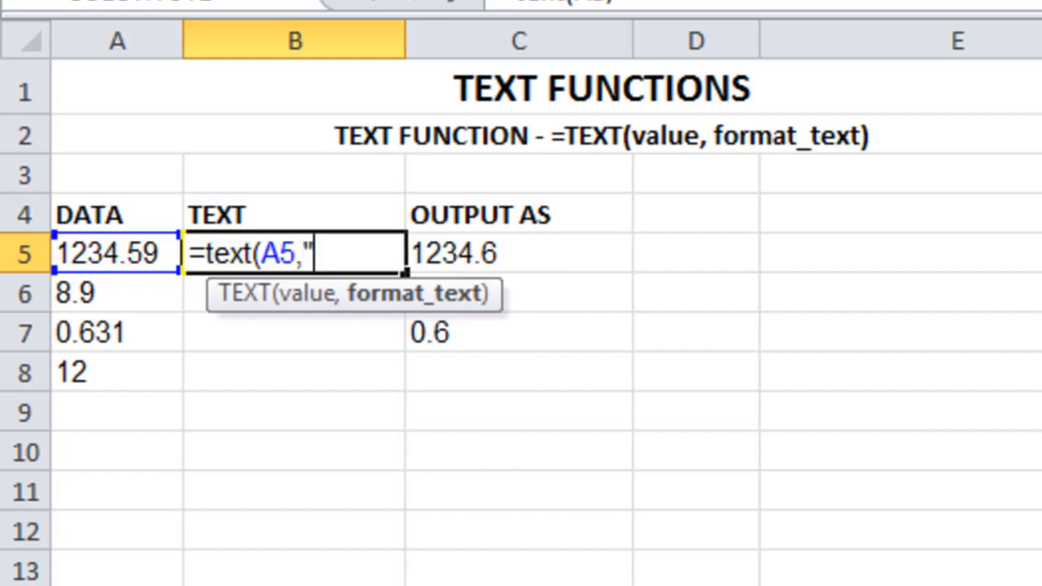
pyautogui.write('0.')
pyautogui.write('0"')
pyautogui.press('Return')
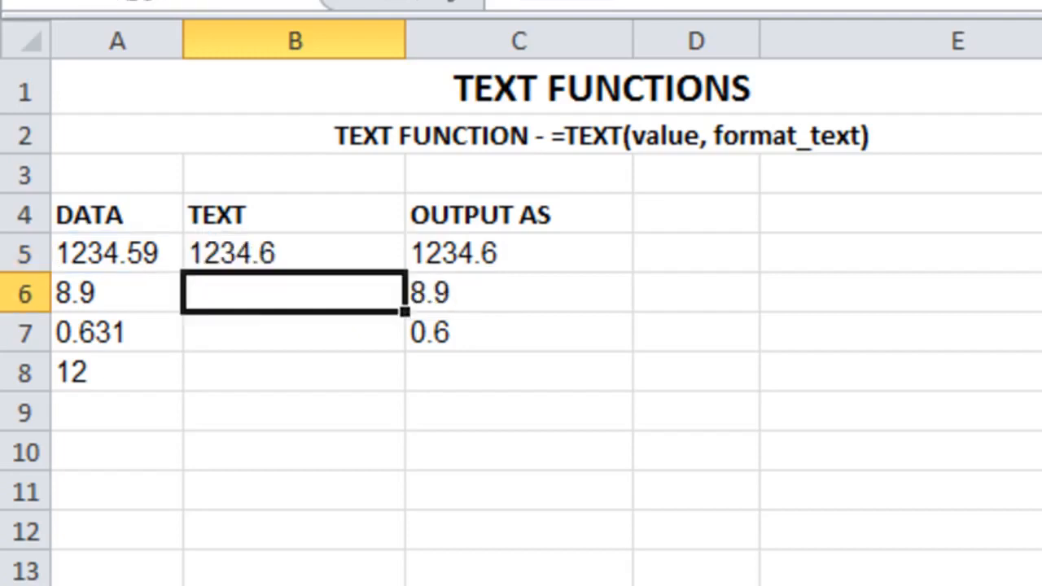
# Enter the formula =TEXT(A6,"0.0") in cell B6
pyautogui.moveTo(228, 259); pyautogui.dragTo(455, 243)
pyautogui.click(281, 291)
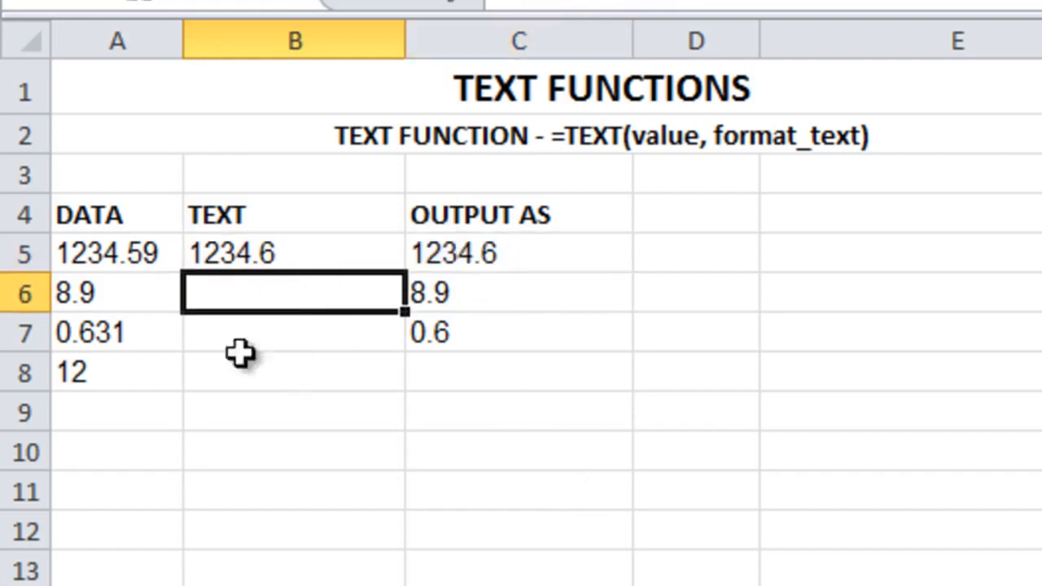
pyautogui.click(86, 298)
pyautogui.click(372, 285)
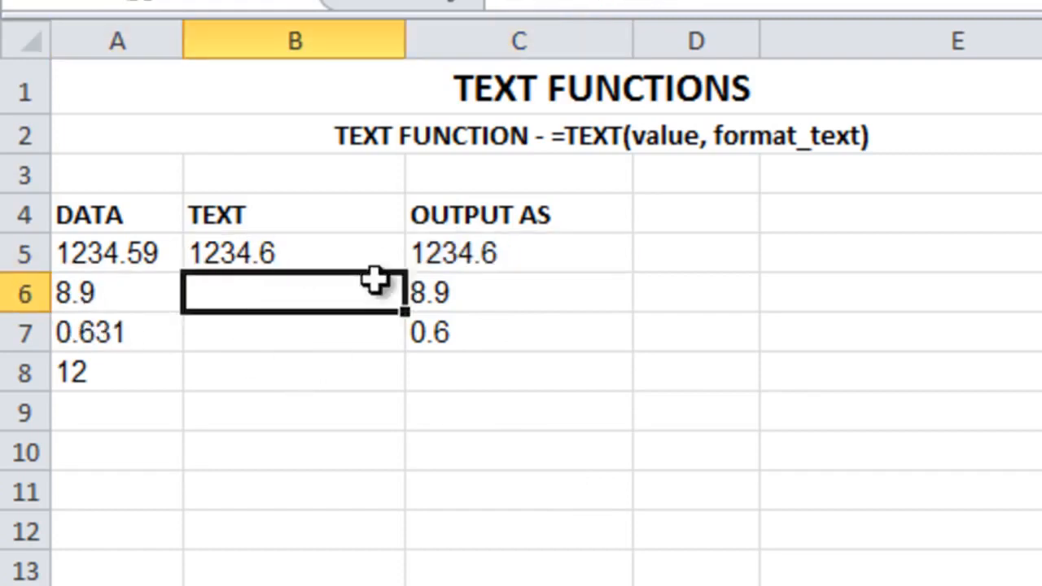
pyautogui.click(469, 291)
pyautogui.click(293, 309)
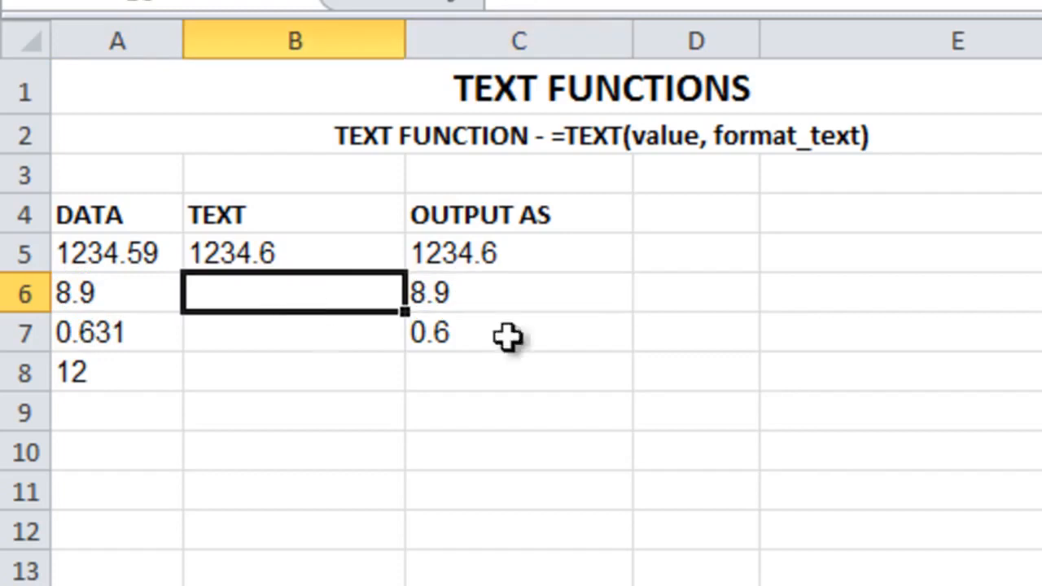
pyautogui.write('=')
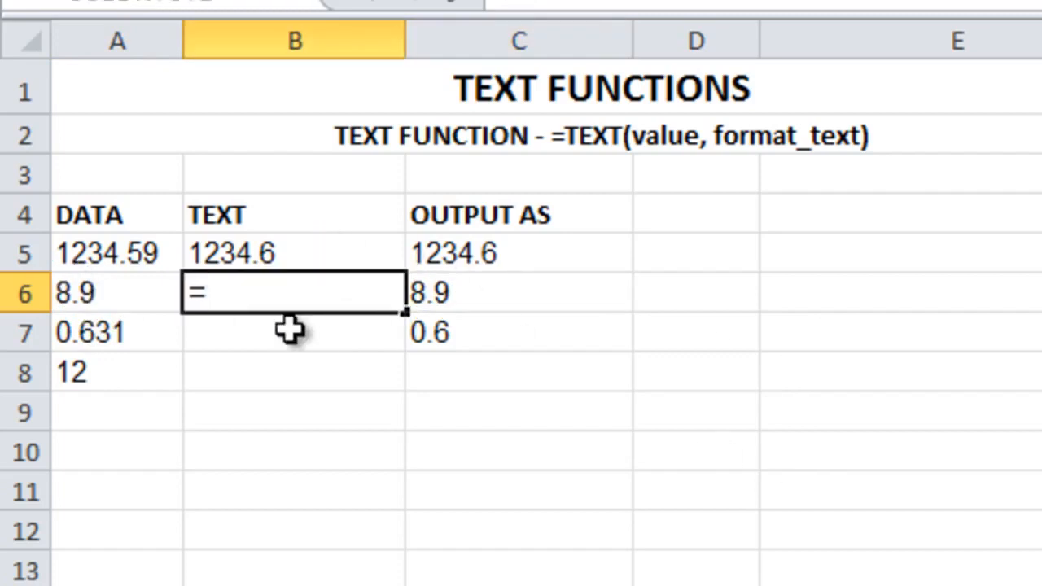
pyautogui.write('text(')
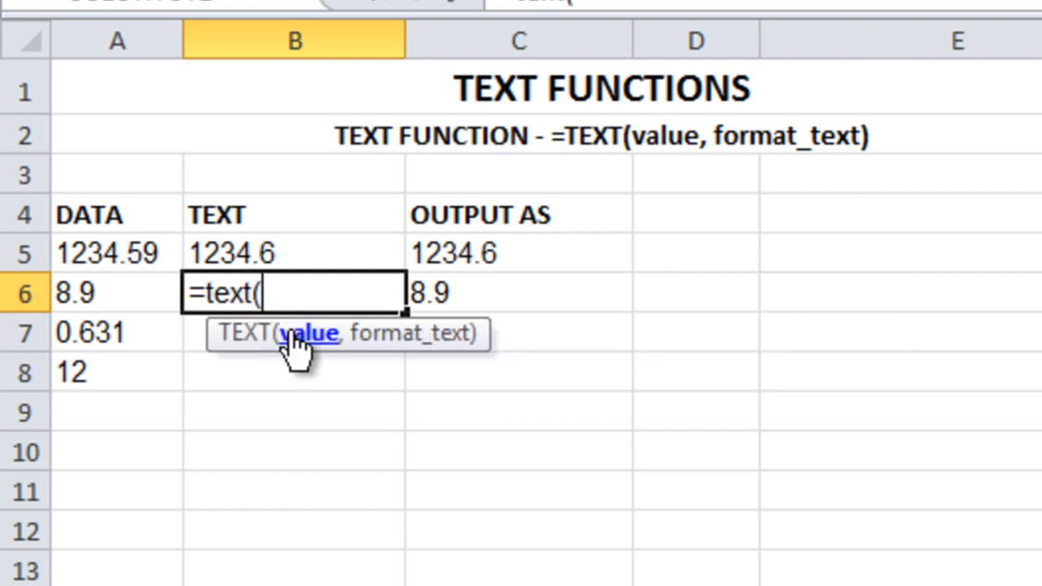
pyautogui.click(124, 297)
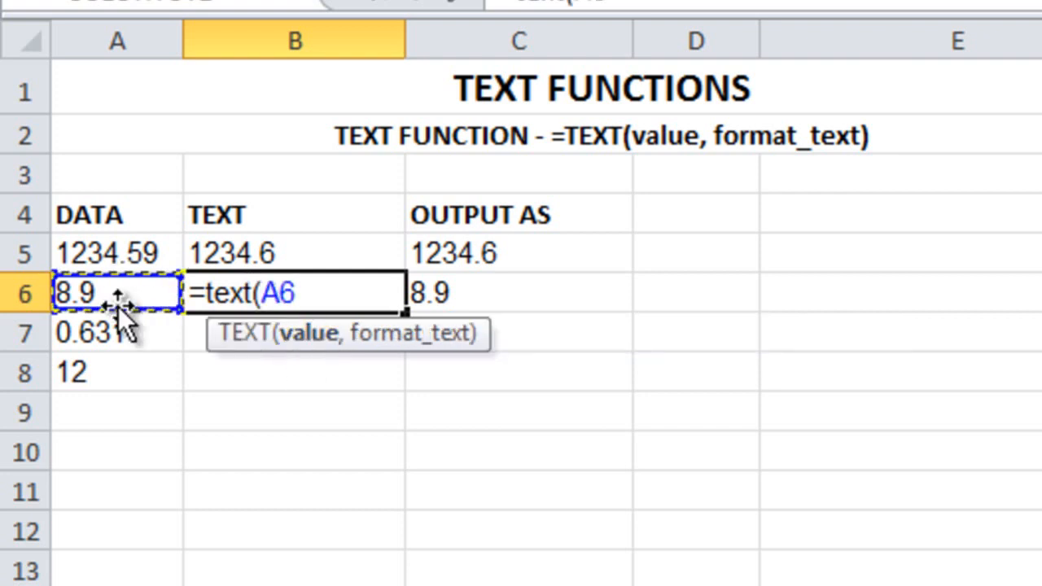
pyautogui.write(',')
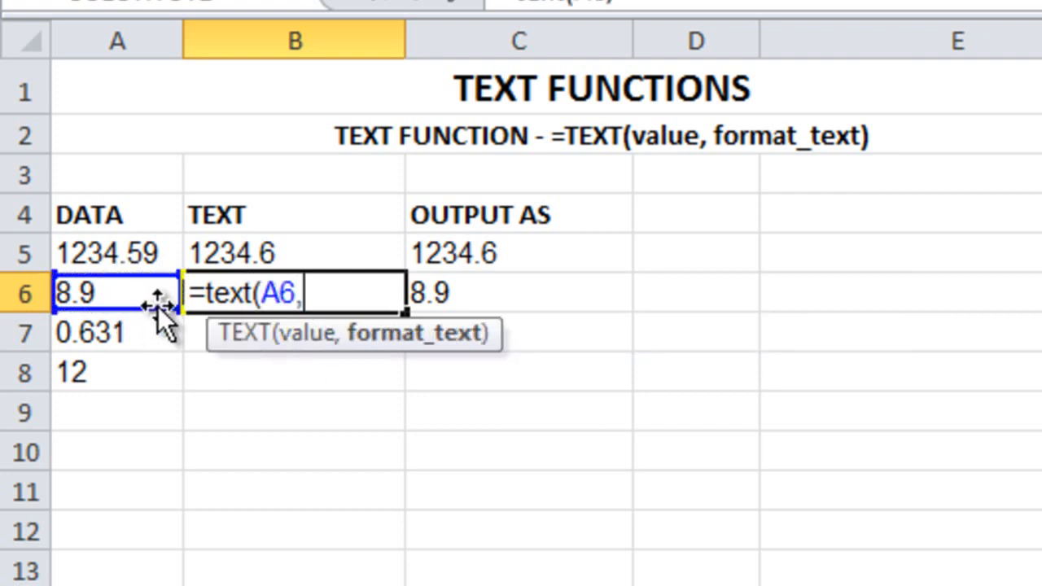
pyautogui.write('"0.0"')
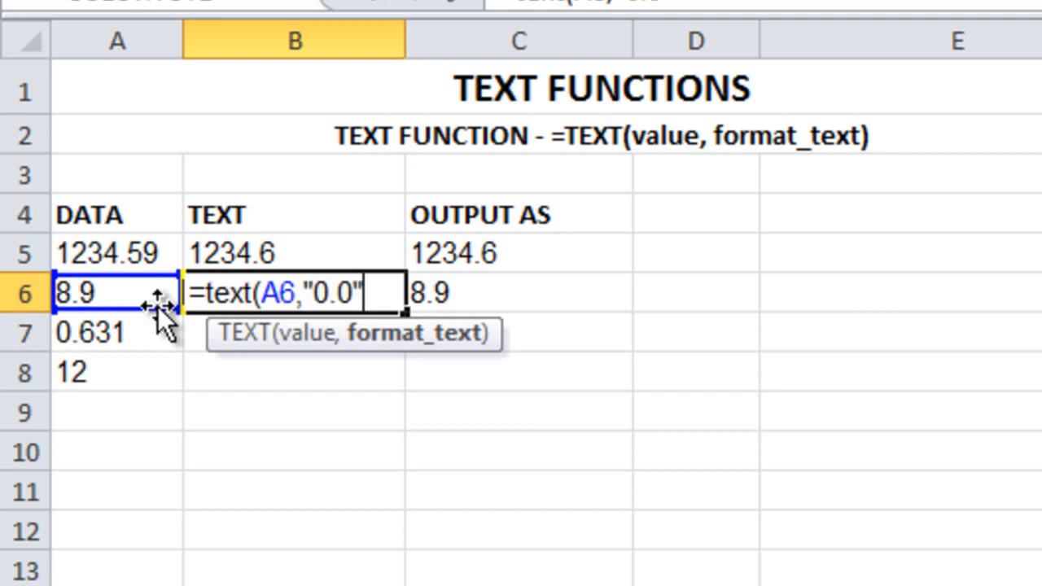
pyautogui.press('Return')
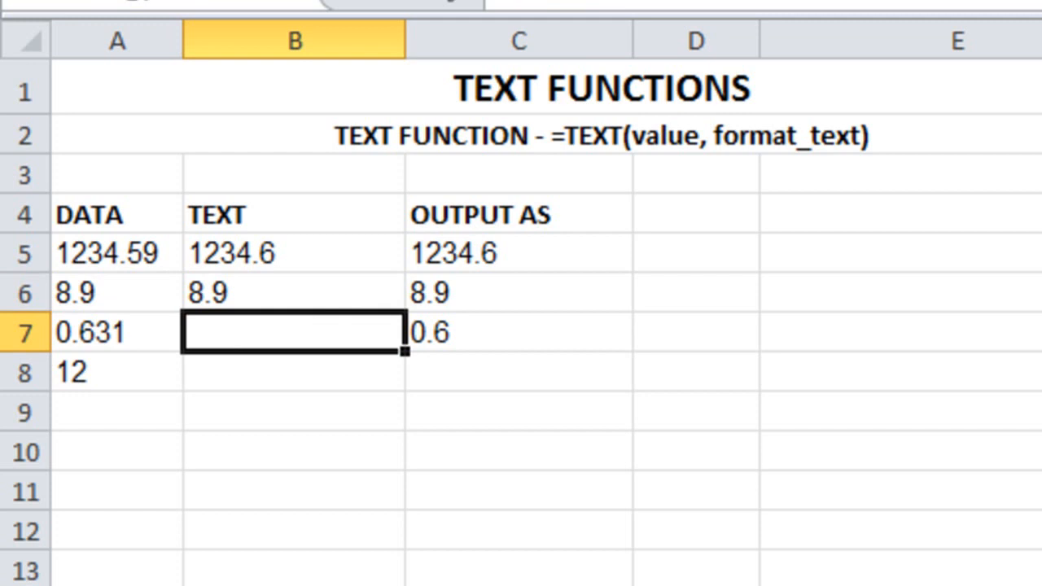
# Enter the formula =TEXT(A7,"0.0") in cell B7
pyautogui.write('=tex')
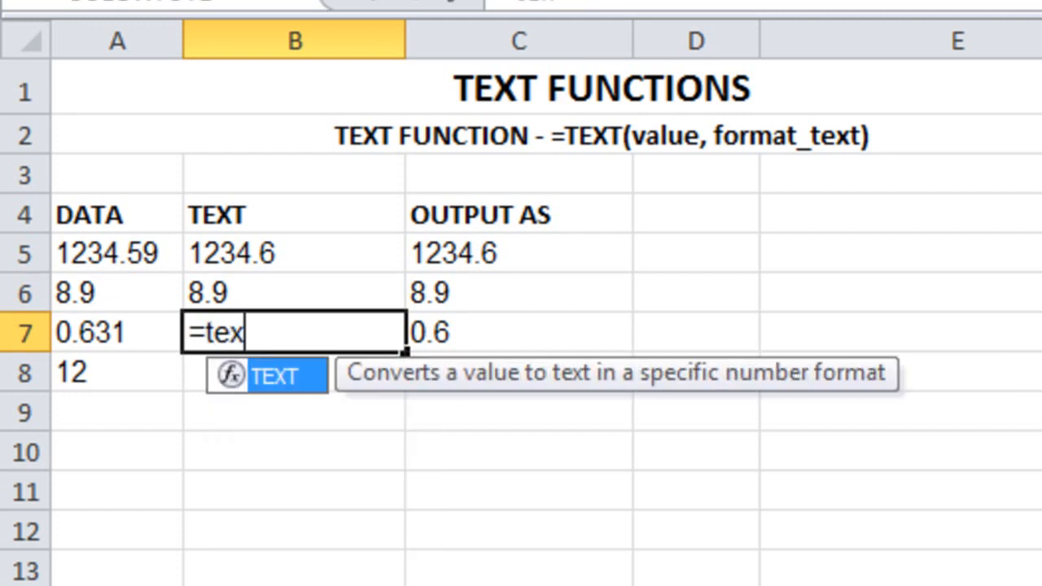
pyautogui.write('t(')
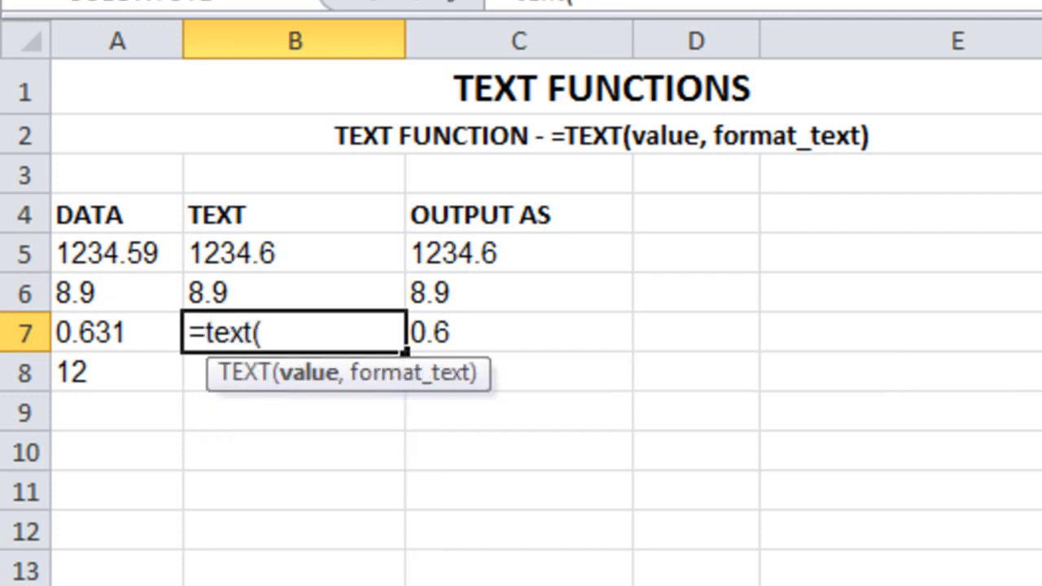
pyautogui.click(122, 342)
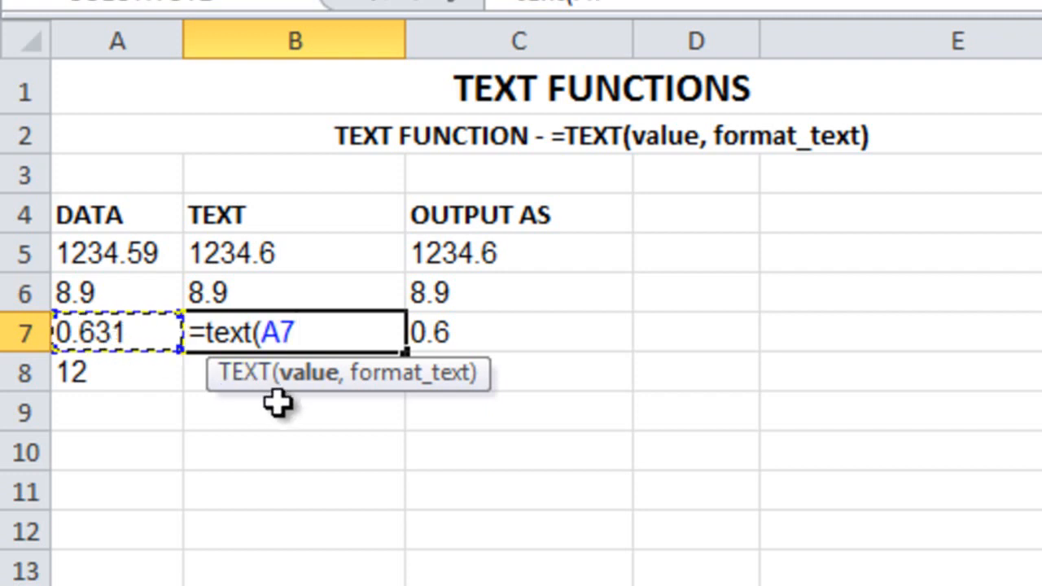
pyautogui.write(',')
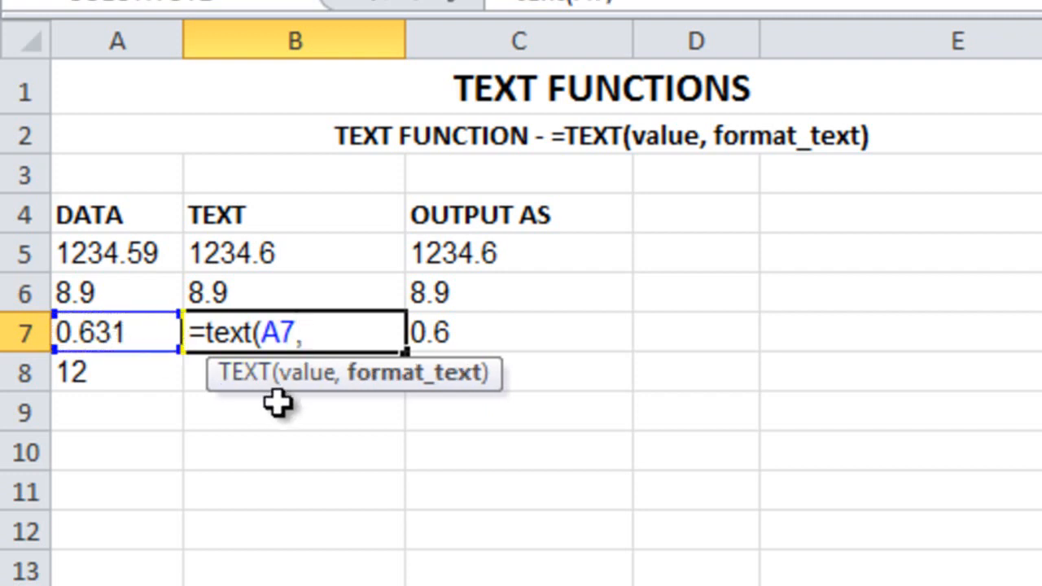
pyautogui.write('"0.0"')
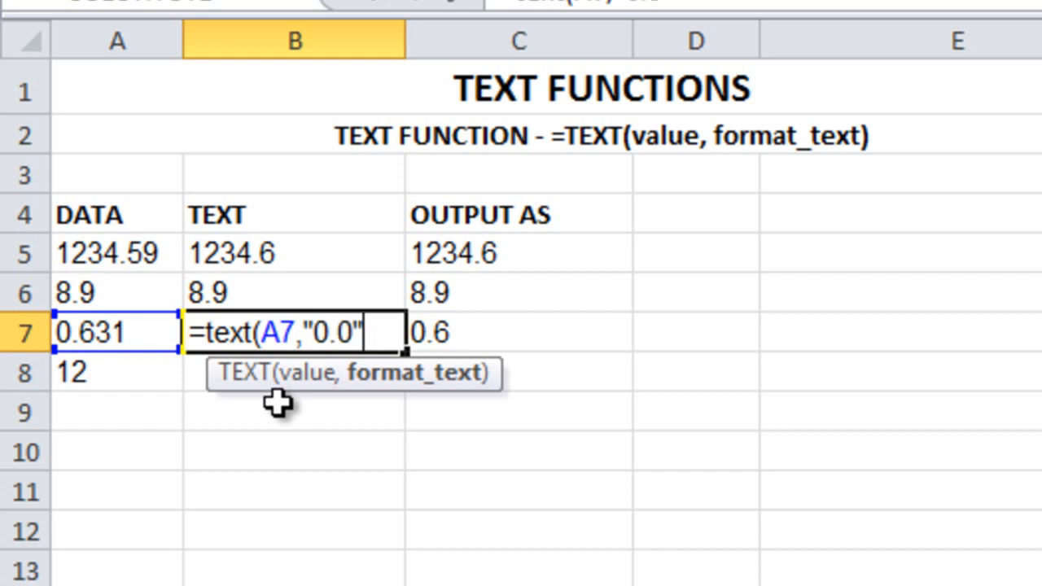
pyautogui.press('Return')
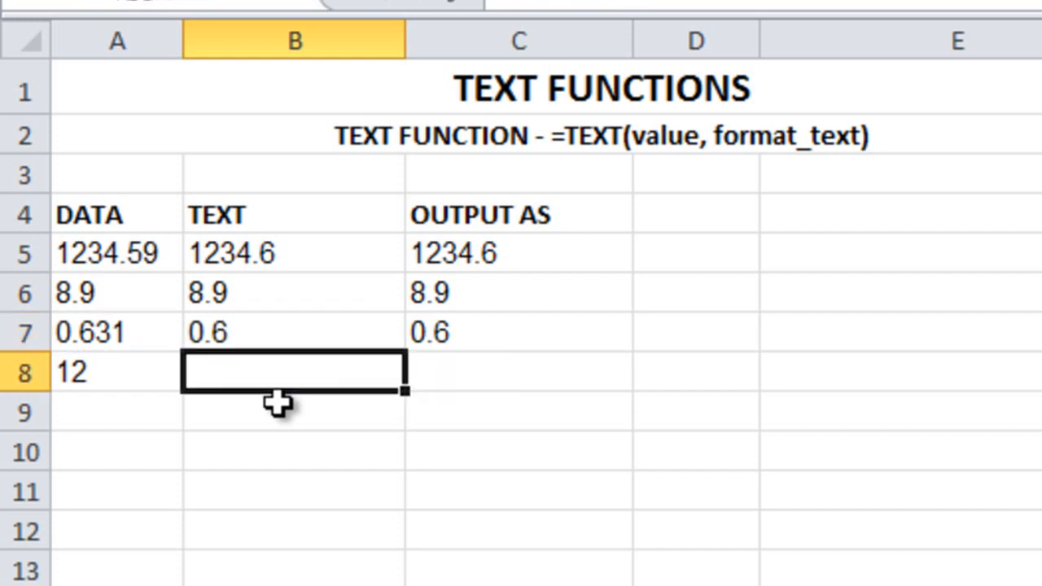
# Change the format text in B7's formula to "#.0"
pyautogui.press('Up')
pyautogui.press('F2')
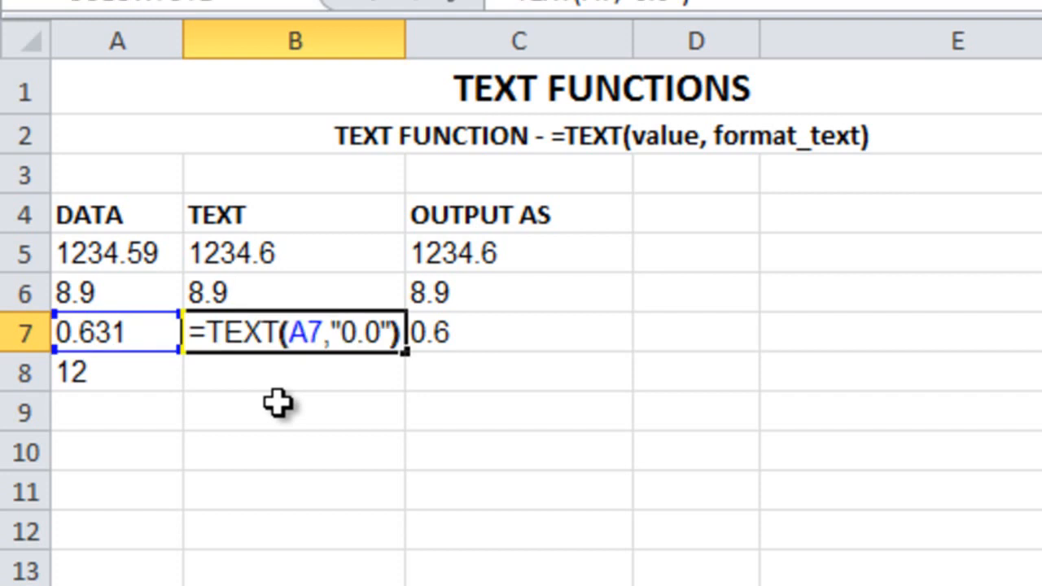
pyautogui.press('Left')
pyautogui.press('Left')
pyautogui.press('Left')
pyautogui.press('Left')
pyautogui.press('Left')
pyautogui.press('Delete')
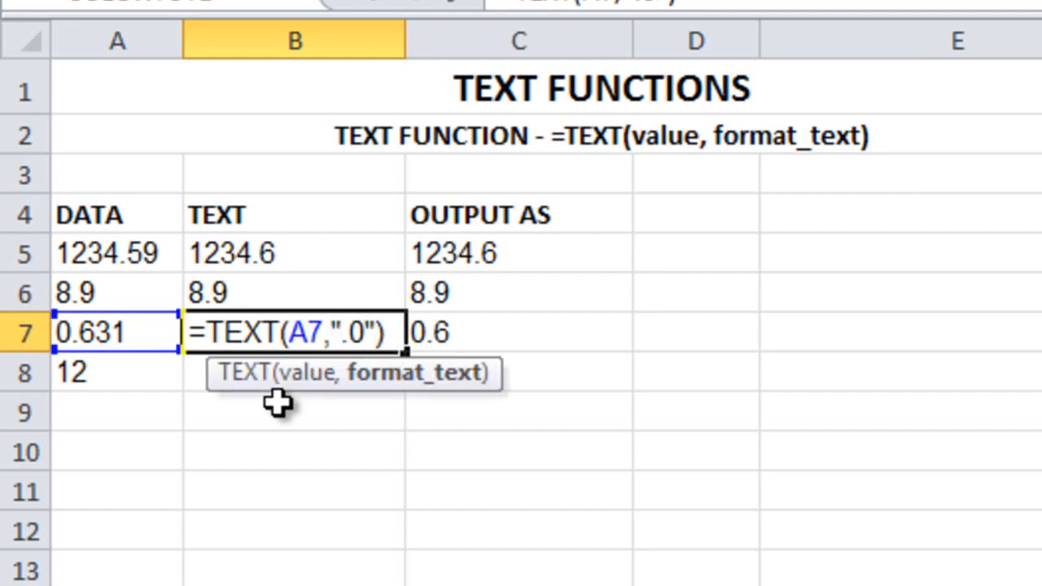
pyautogui.write('#')
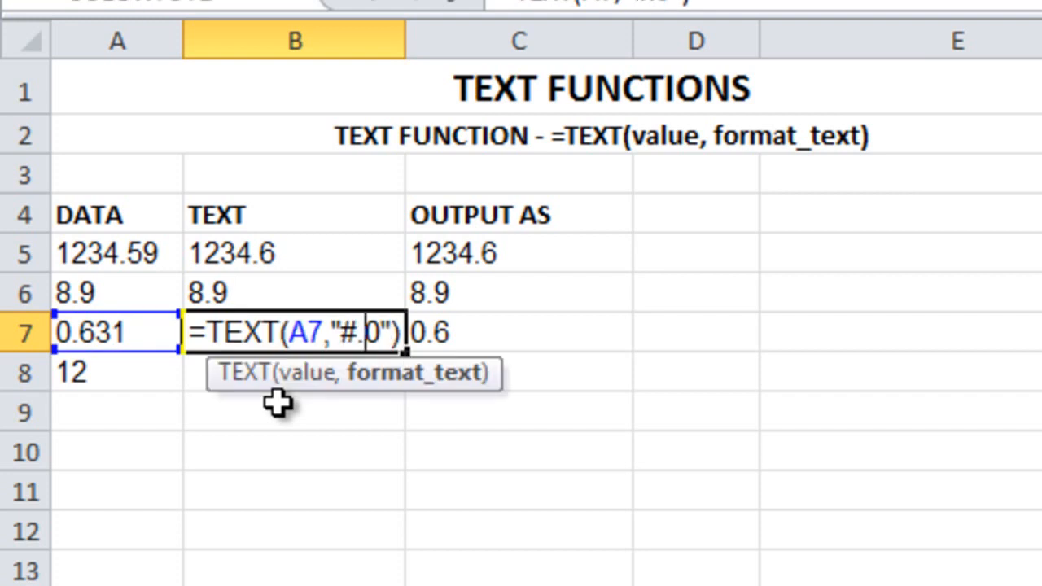
pyautogui.press('Return')
pyautogui.press('Up')
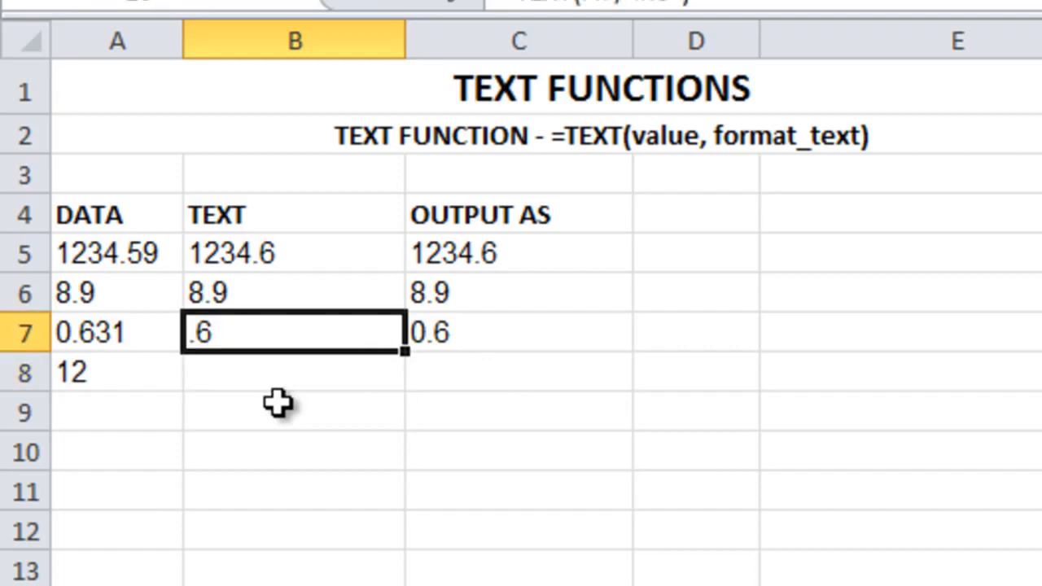
# Replace the decimal placeholder in B7's formula so the format text reads "#.#"
pyautogui.press('F2')
pyautogui.press('Left')
pyautogui.press('Left')
pyautogui.press('Left')
pyautogui.press('Delete')
pyautogui.write('#')
pyautogui.press('Return')
pyautogui.press('Up')
pyautogui.press('F2')
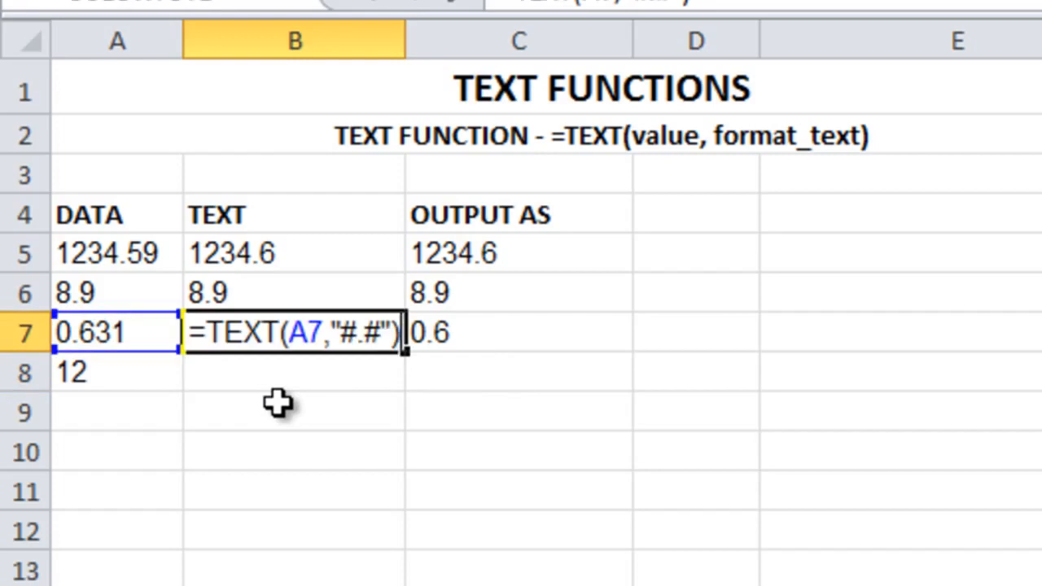
pyautogui.press('Left')
pyautogui.press('Left')
pyautogui.press('Left')
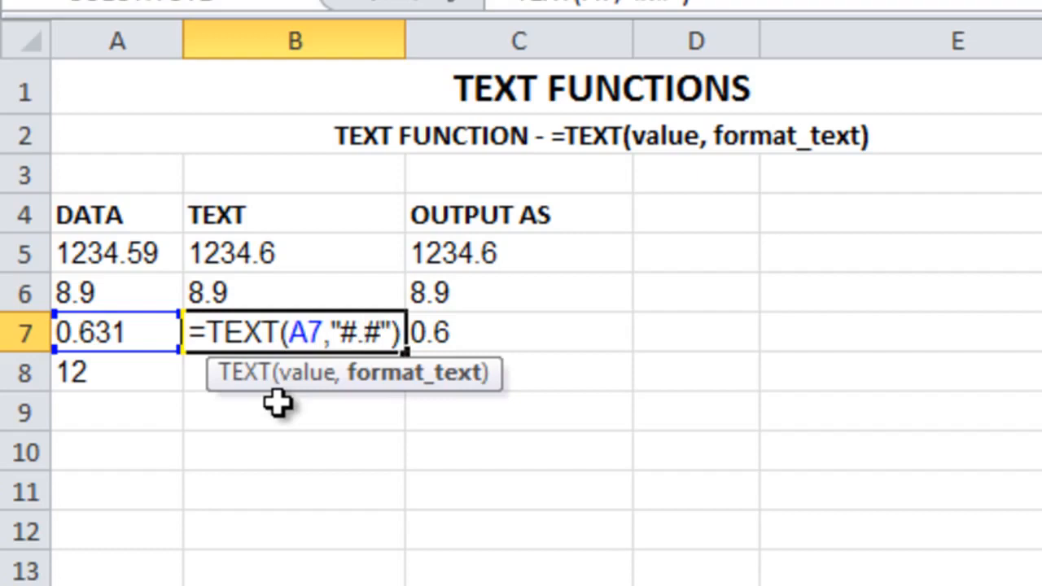
pyautogui.press('Return')
pyautogui.press('Up')
# Change the integer placeholder in B7's formula to 0, making the format text "0.#"
pyautogui.press('F2')
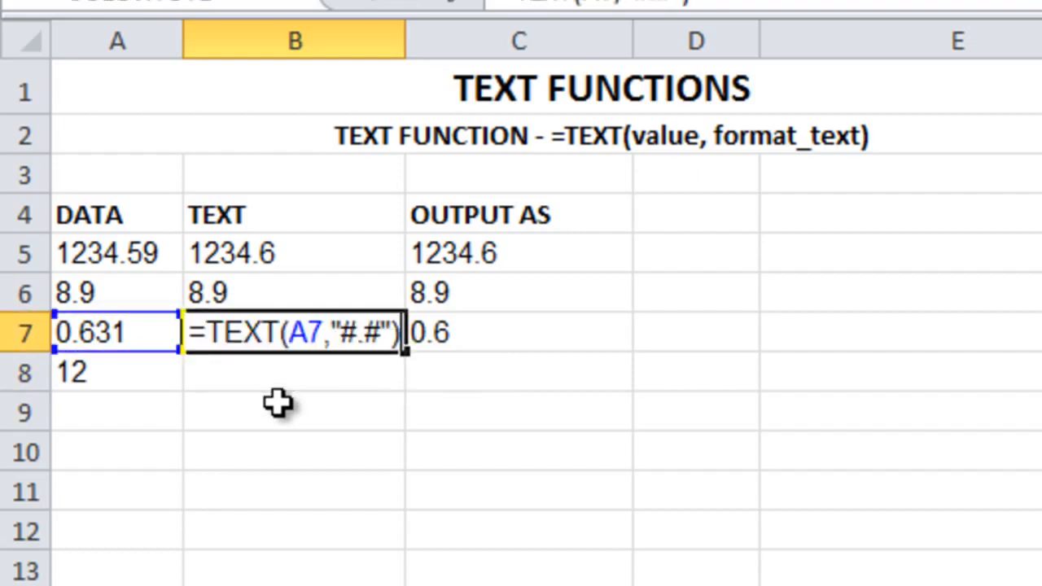
pyautogui.press('Left')
pyautogui.press('Left')
pyautogui.press('Left')
pyautogui.press('BackSpace')
pyautogui.write('0')
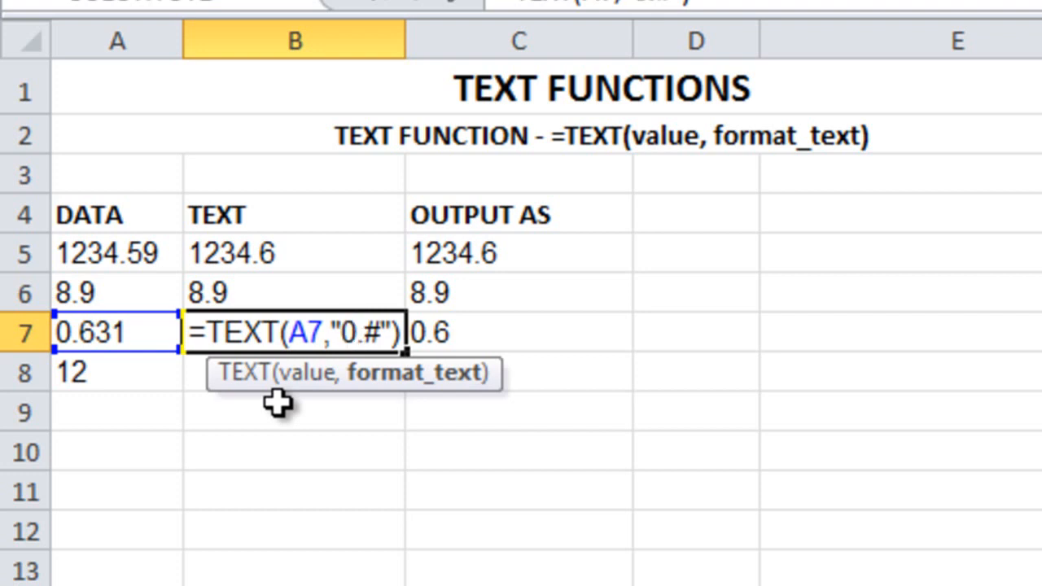
pyautogui.press('Return')
pyautogui.press('Up')
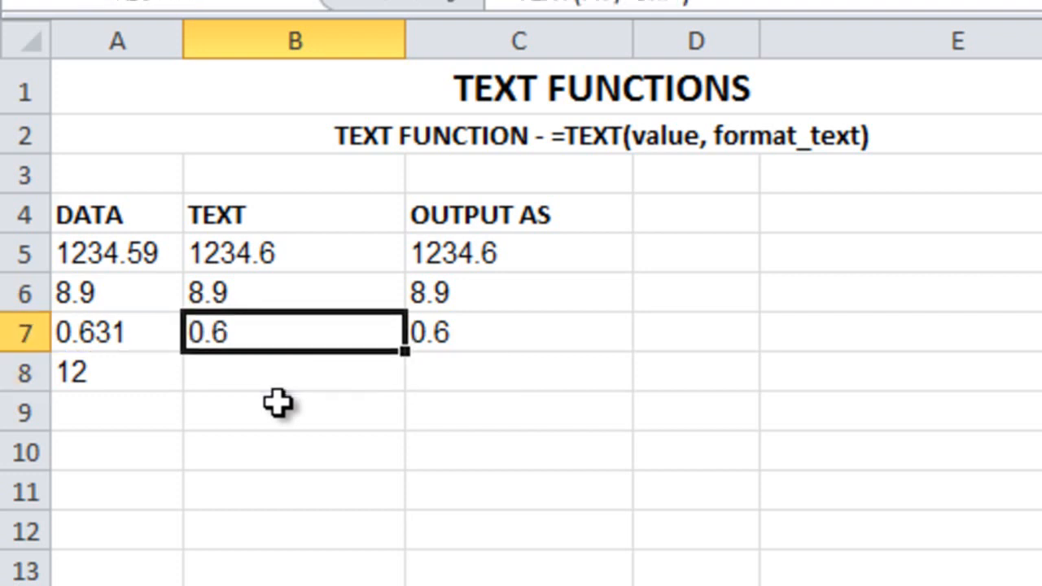
# Switch the integer placeholder in B7's formula back to #, giving the format text "#.#"
pyautogui.press('F2')
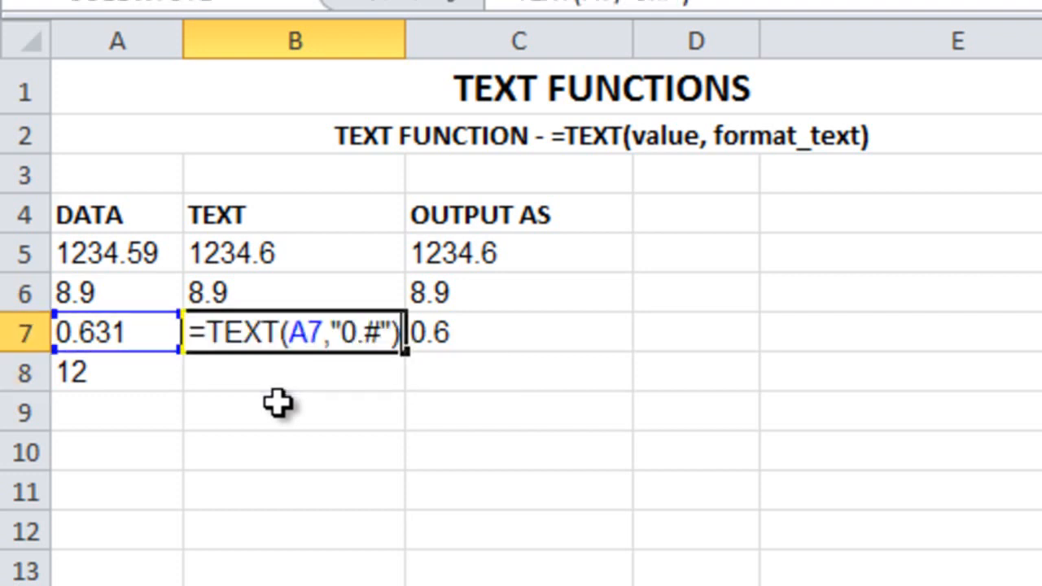
pyautogui.press('Left')
pyautogui.press('Left')
pyautogui.press('Left')
pyautogui.press('Left')
pyautogui.hotkey('shift', 'Left')
pyautogui.write('#')
pyautogui.press('Return')
pyautogui.press('Up')
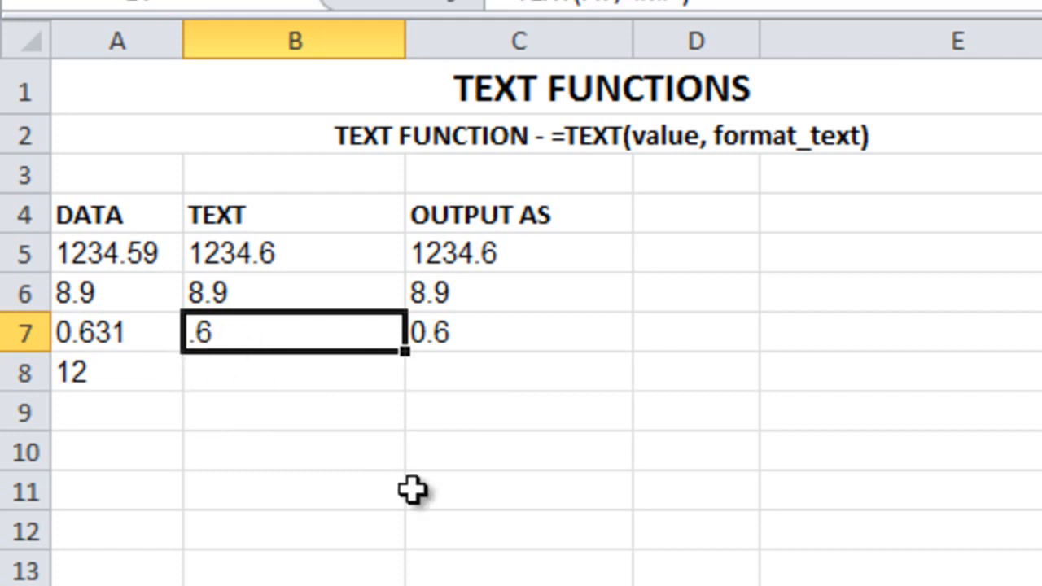
# Change the integer placeholder in B7's formula to 0 so the format text reads "0.#"
pyautogui.press('F2')
pyautogui.press('Left')
pyautogui.press('Left')
pyautogui.press('Left')
pyautogui.press('Left')
pyautogui.press('BackSpace')
pyautogui.write('0')
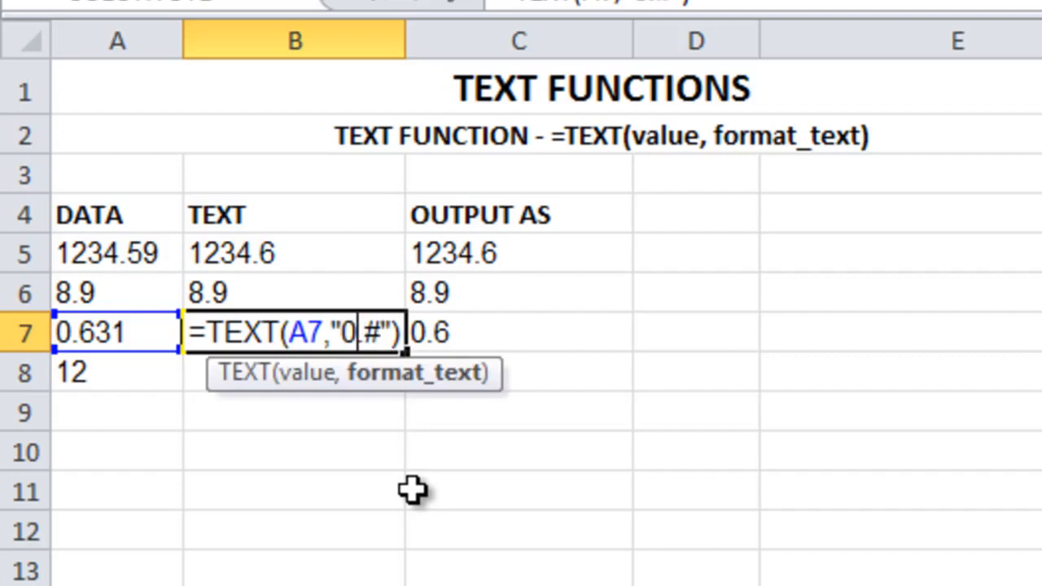
pyautogui.press('Return')
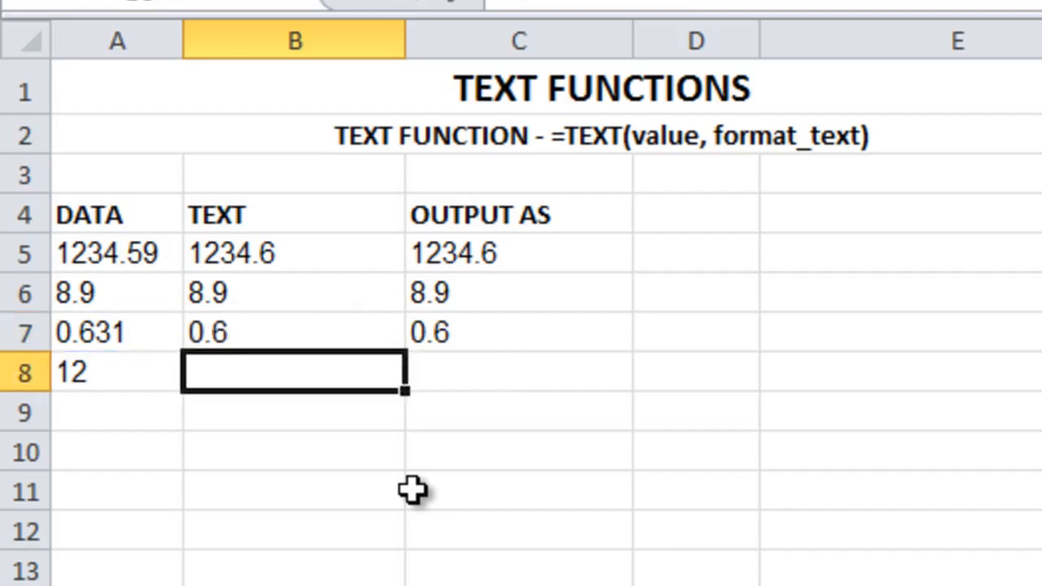
pyautogui.click(84, 384)
pyautogui.press('Escape')
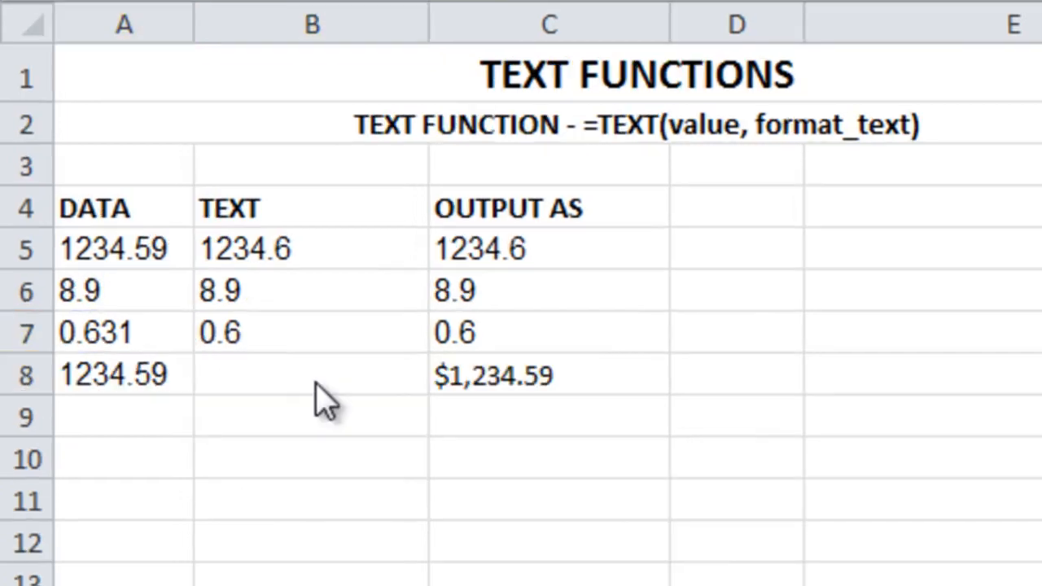
pyautogui.click(316, 381)
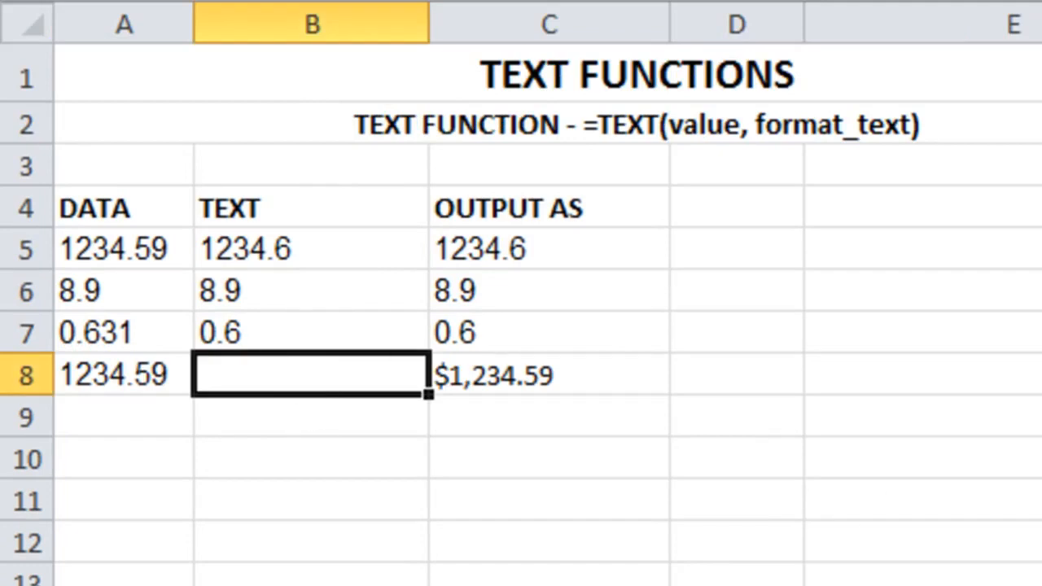
pyautogui.click(124, 375)
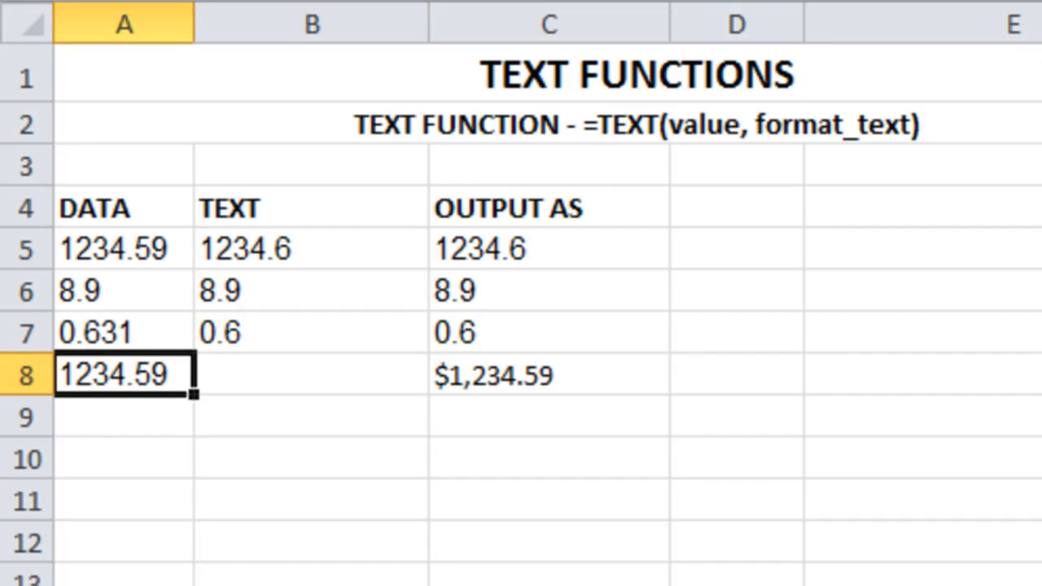
pyautogui.press('Right')
pyautogui.press('Right')
# Enter the formula =TEXT(A8,"$0.00") in cell B8 to convert A8 to dollar text with two decimals
pyautogui.press('Left')
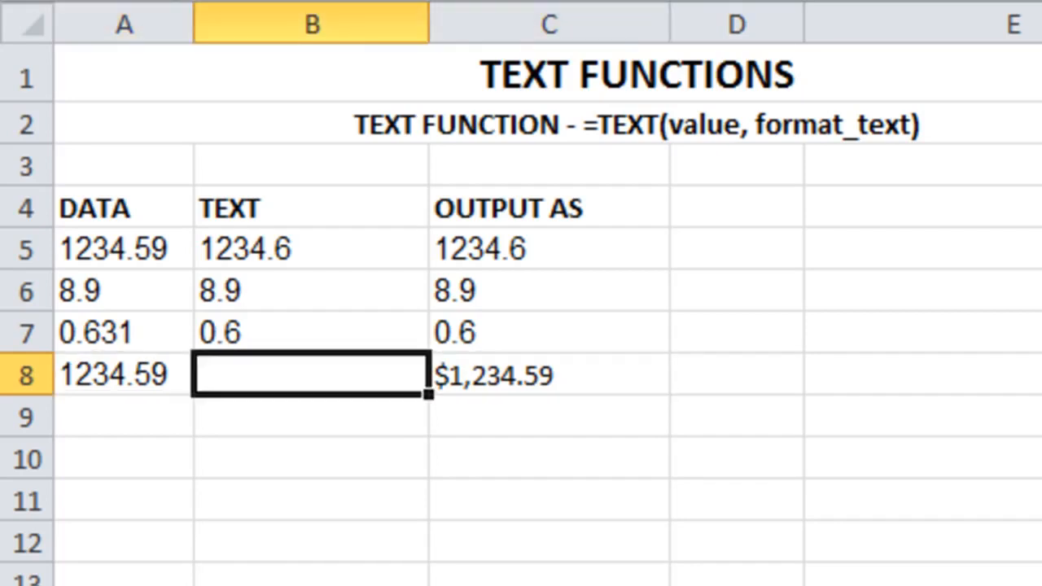
pyautogui.write('=')
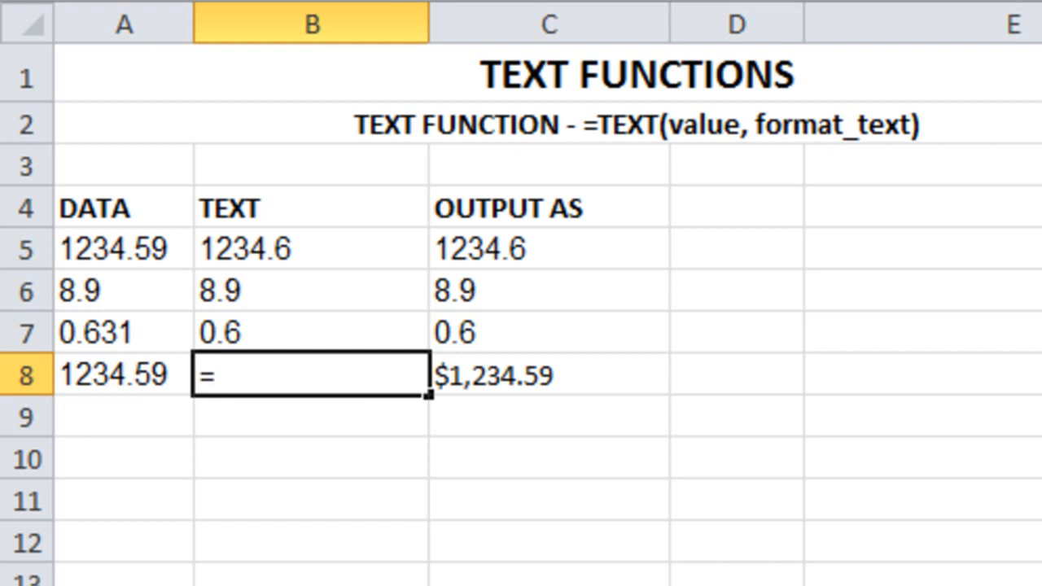
pyautogui.write('text(')
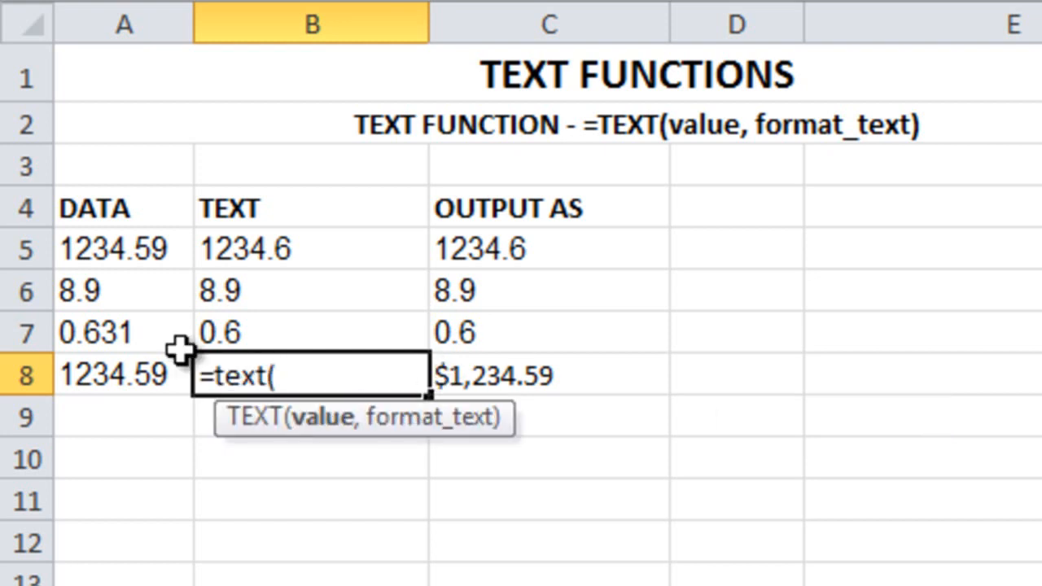
pyautogui.click(149, 374)
pyautogui.write(',"')
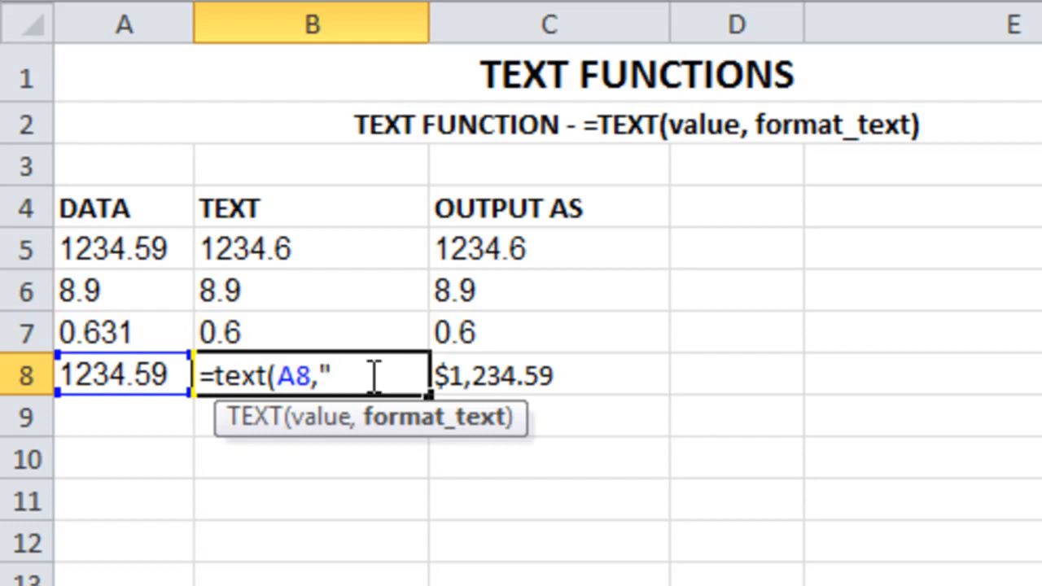
pyautogui.write('$')
pyautogui.write('0.')
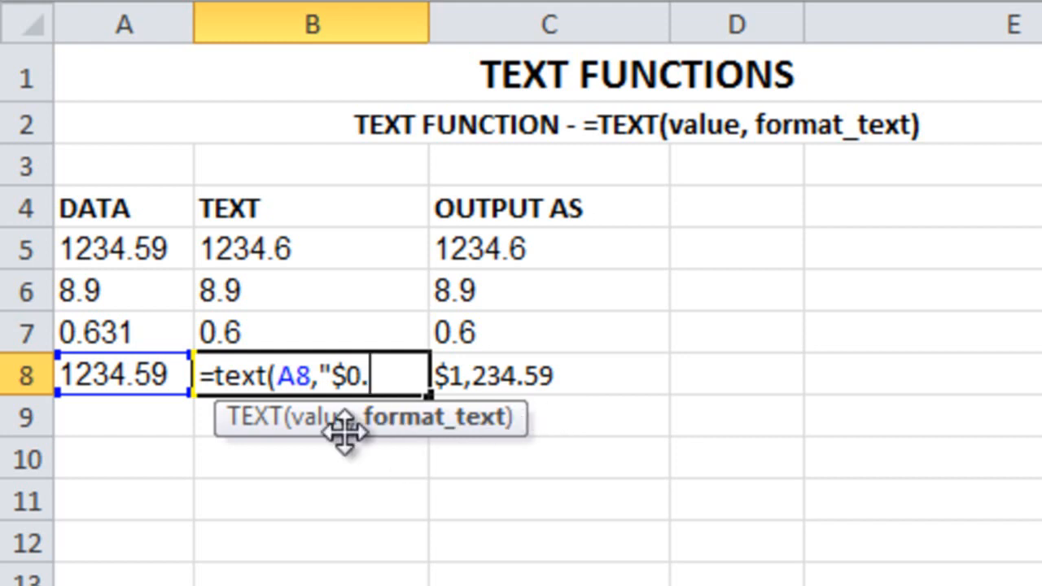
pyautogui.write('00"')
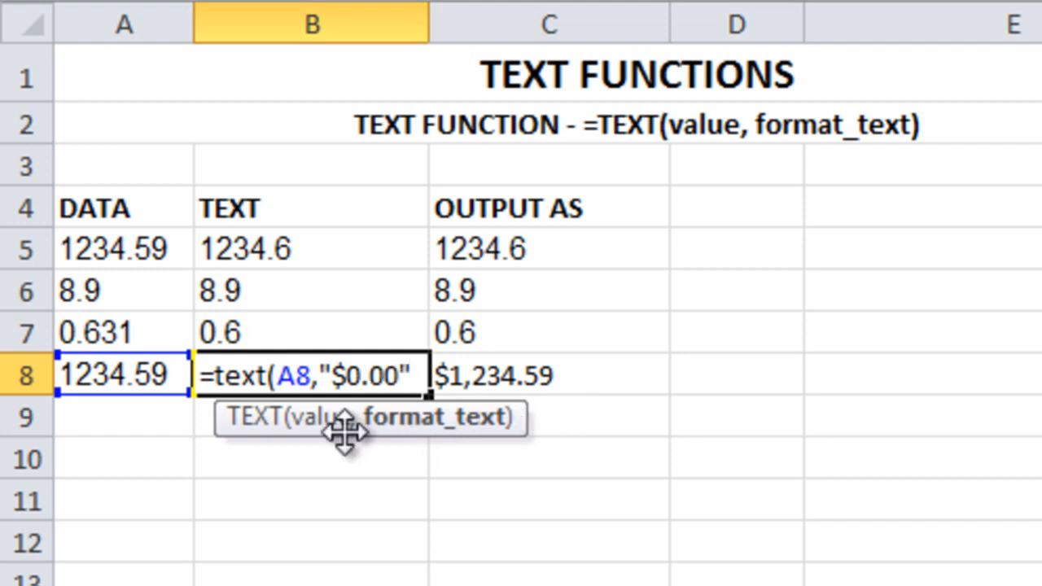
pyautogui.write(')')
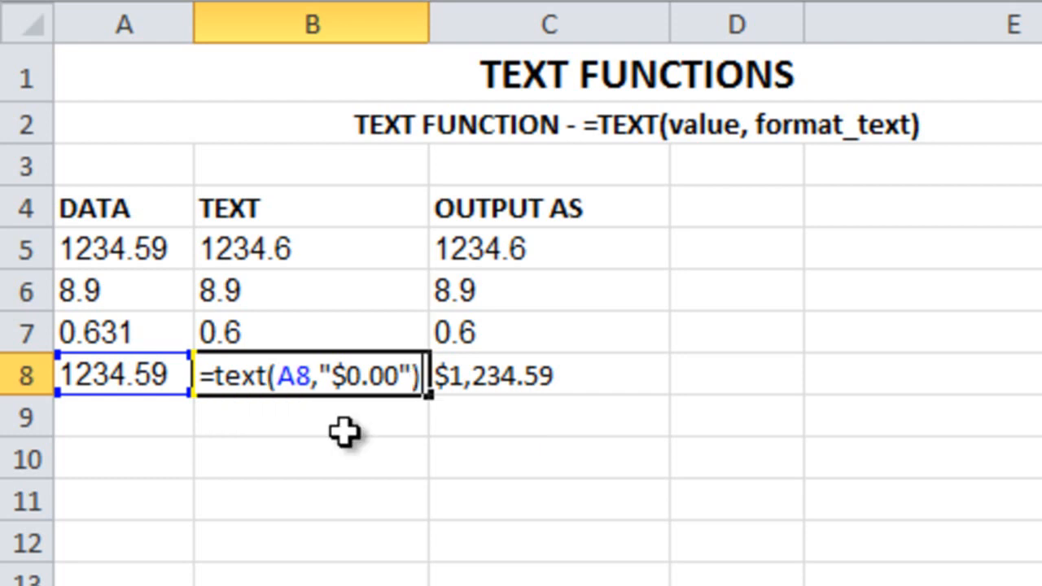
pyautogui.press('Return')
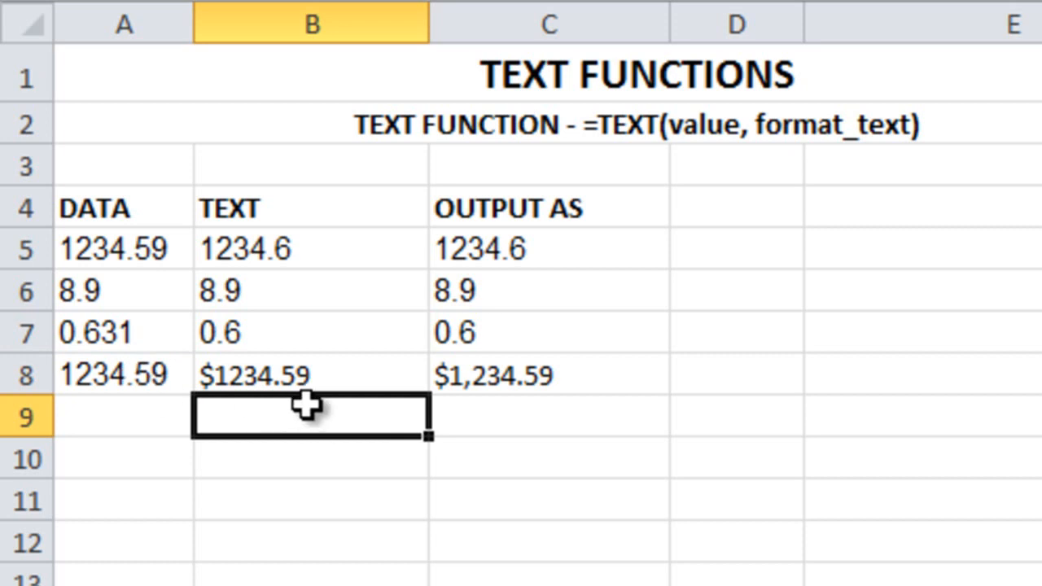
# Change the decimals argument of the DOLLAR formula in C8 to 1
pyautogui.click(553, 375)
pyautogui.press('F2')
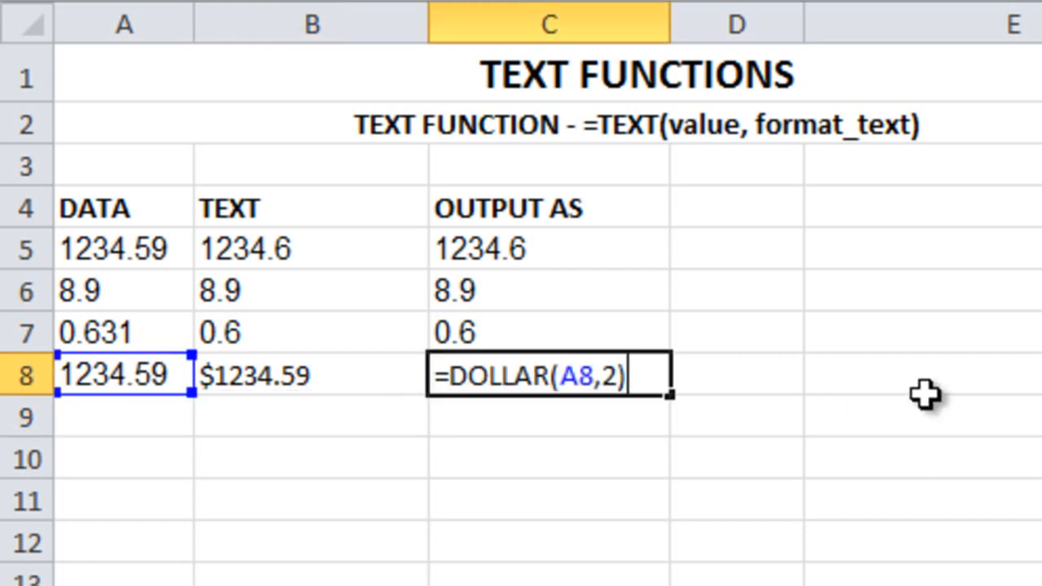
pyautogui.press('BackSpace')
pyautogui.write('1')
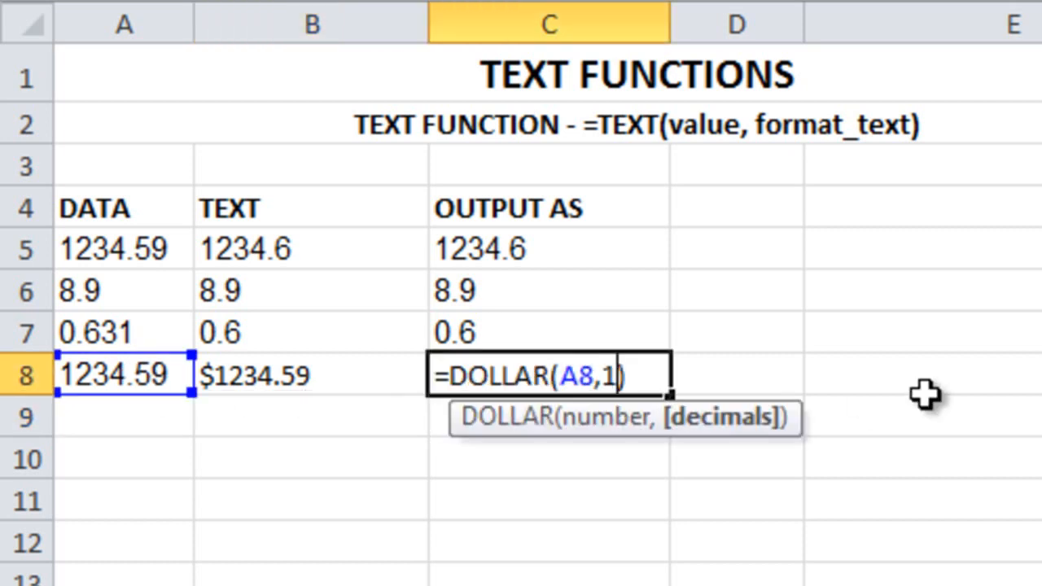
pyautogui.press('Return')
# Remove one decimal zero from the format text in B8's TEXT formula, making it "$0.0"
pyautogui.press('Up')
pyautogui.press('Left')
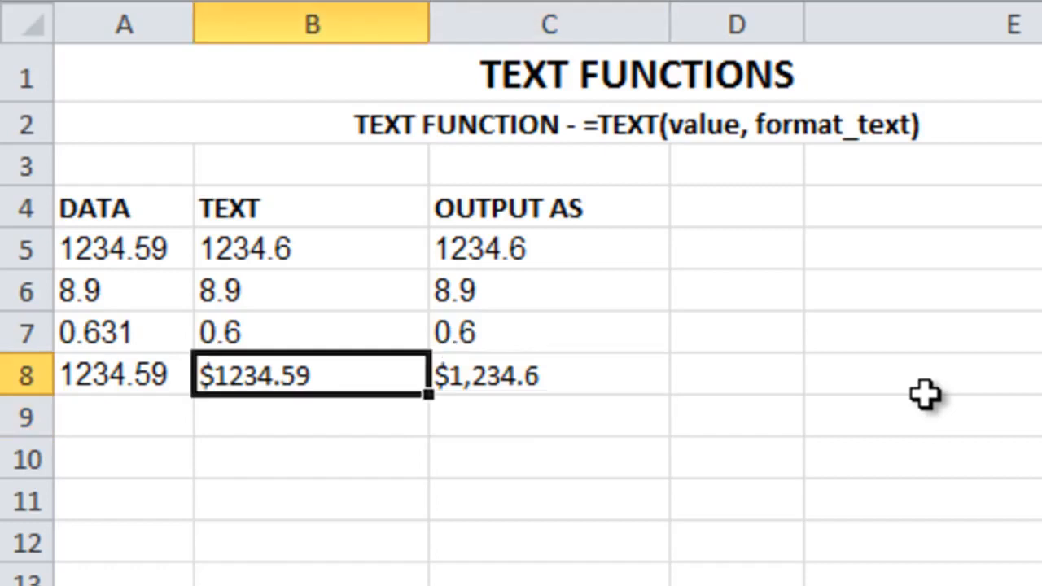
pyautogui.press('F2')
pyautogui.press('Left')
pyautogui.press('Left')
pyautogui.press('BackSpace')
pyautogui.press('Return')
pyautogui.press('Up')
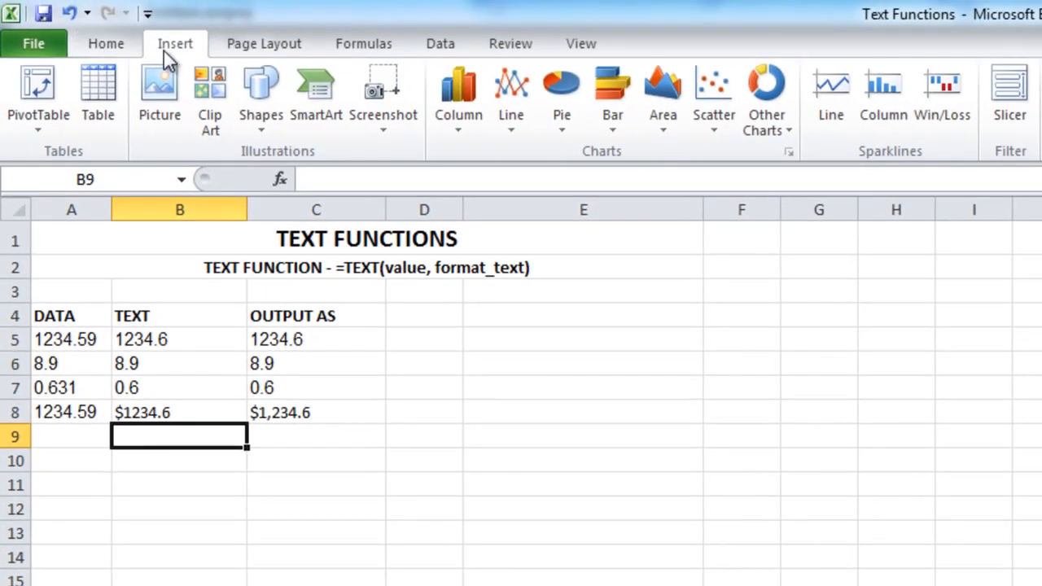
# Open the Symbol dialog with cell B9 selected and show the Currency Symbols subset
pyautogui.click(91, 47)
pyautogui.click(165, 46)
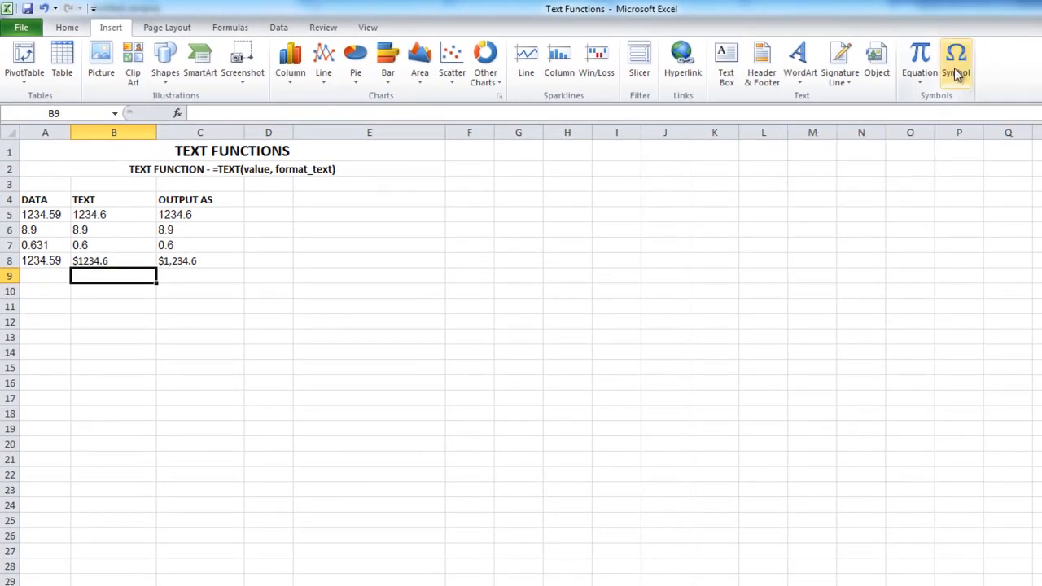
pyautogui.click(956, 72)
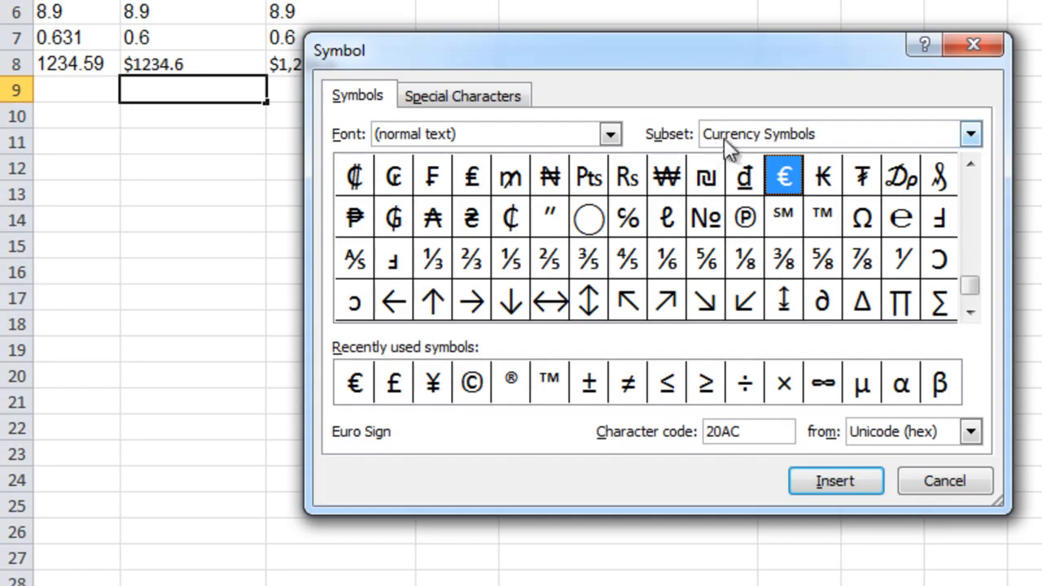
pyautogui.click(970, 133)
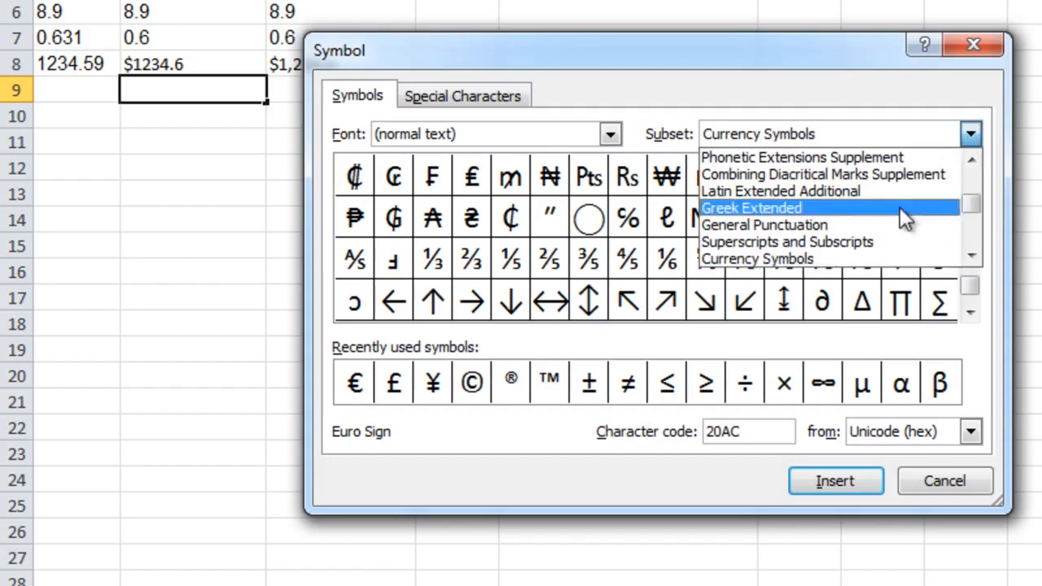
pyautogui.click(875, 257)
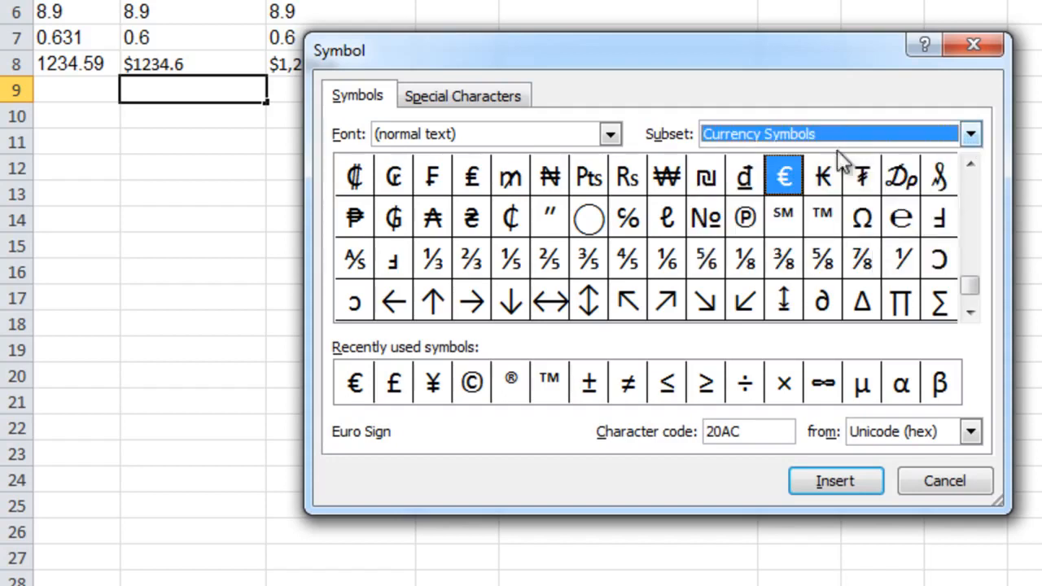
# Look through the Euro, Pound, Yen and Copyright signs, and insert the Euro sign into cell B9
pyautogui.click(788, 193)
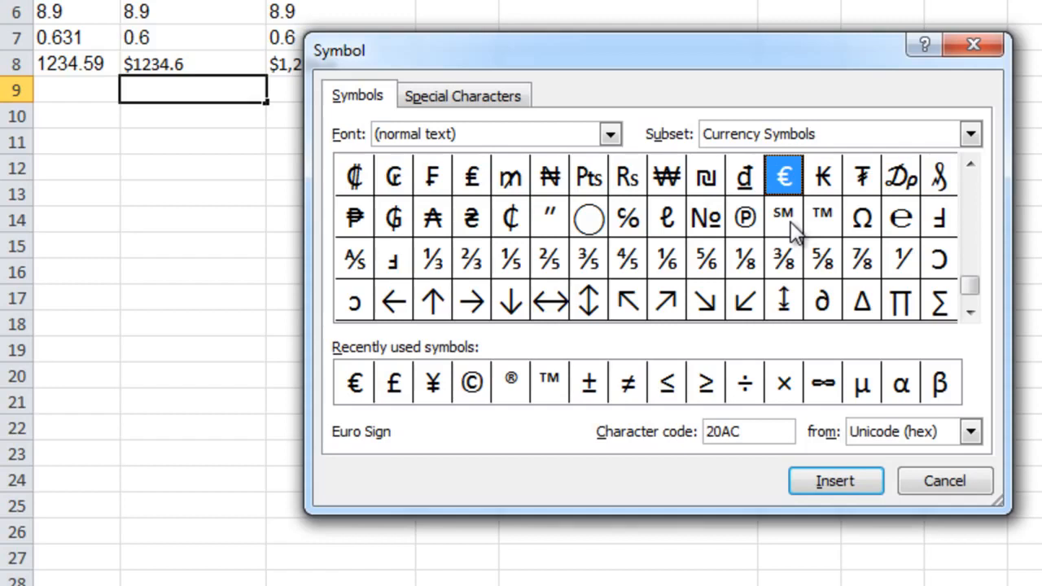
pyautogui.click(366, 391)
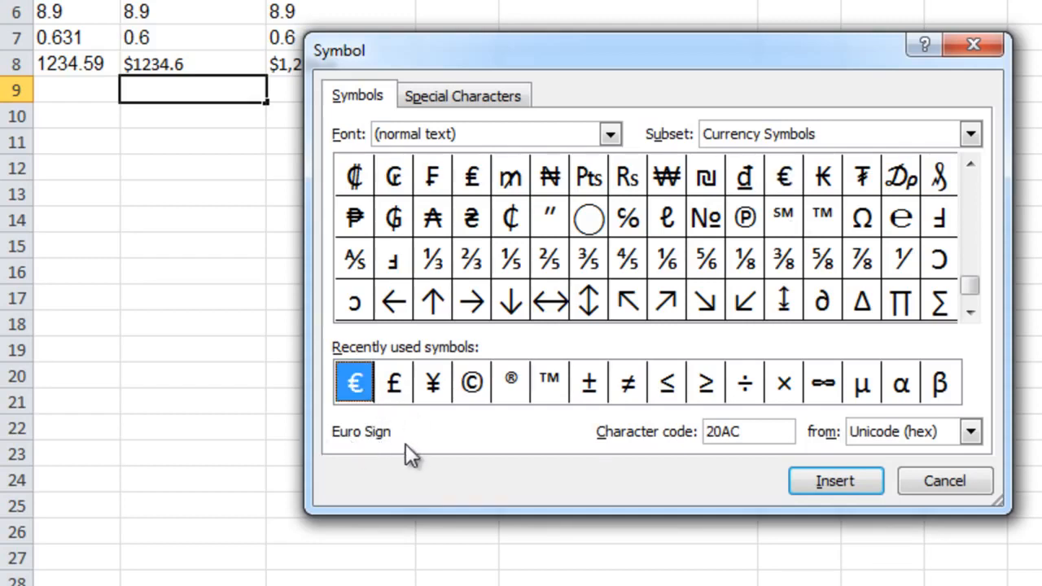
pyautogui.click(399, 389)
pyautogui.click(440, 384)
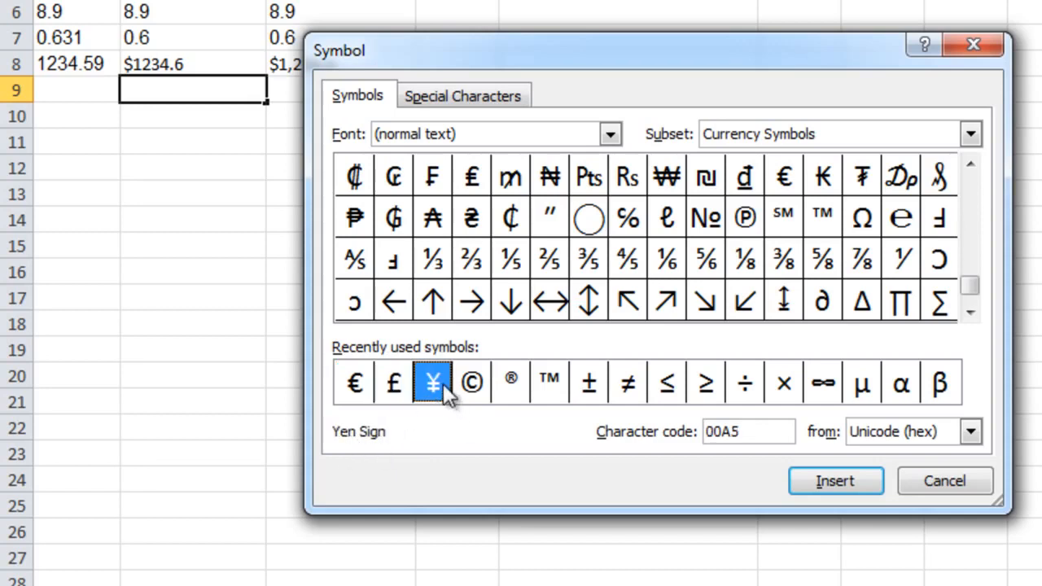
pyautogui.click(476, 395)
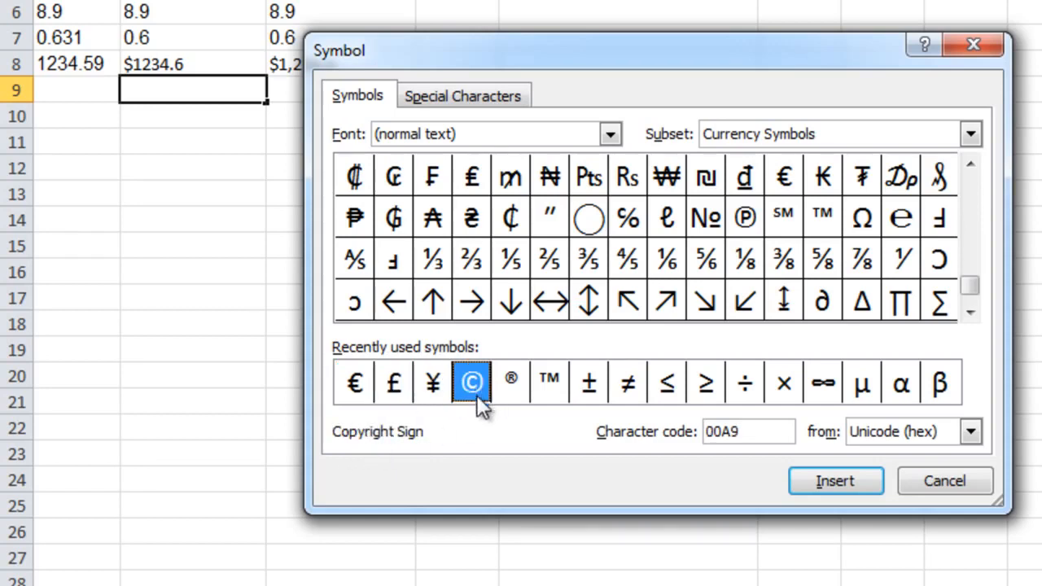
pyautogui.click(363, 395)
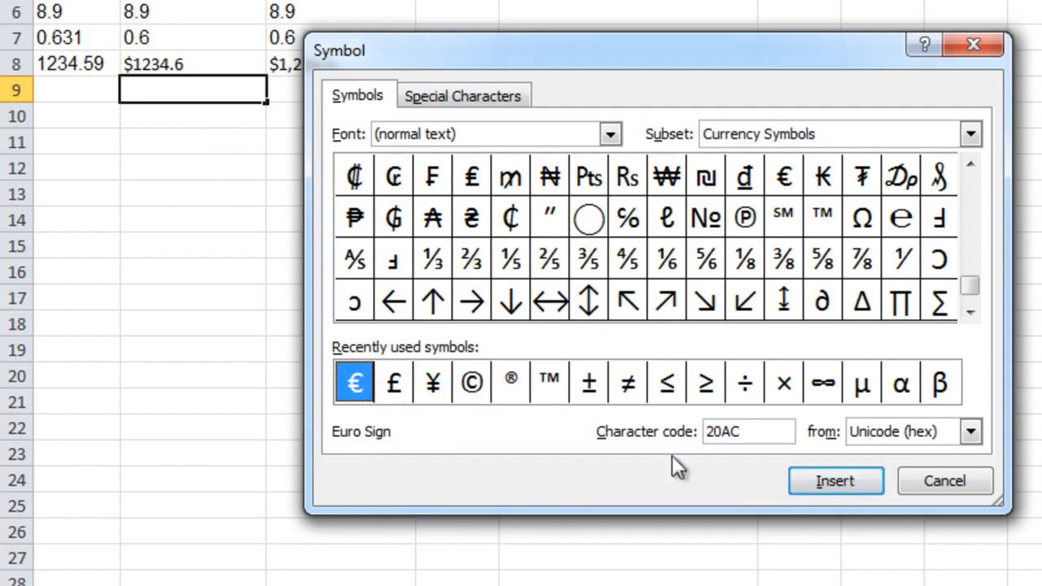
pyautogui.click(827, 477)
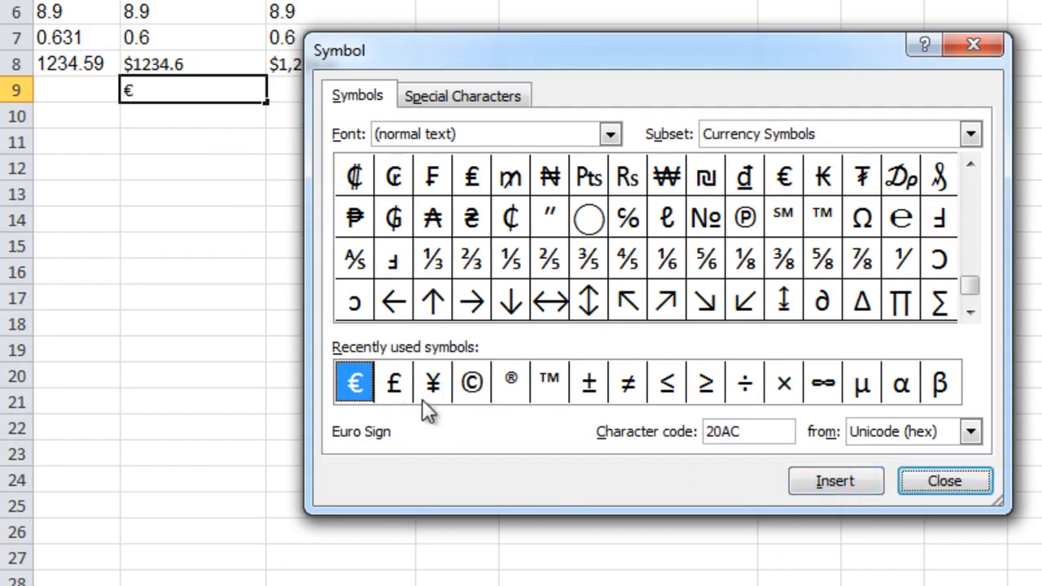
# Insert the Pound, Yen and Copyright signs after the Euro sign in cell B9
pyautogui.click(399, 386)
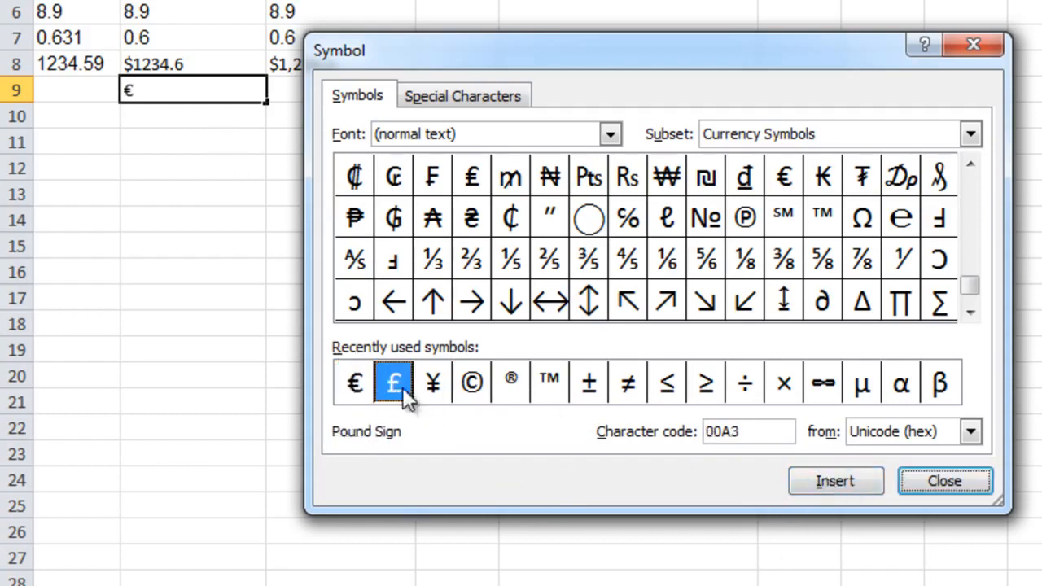
pyautogui.click(825, 481)
pyautogui.click(441, 386)
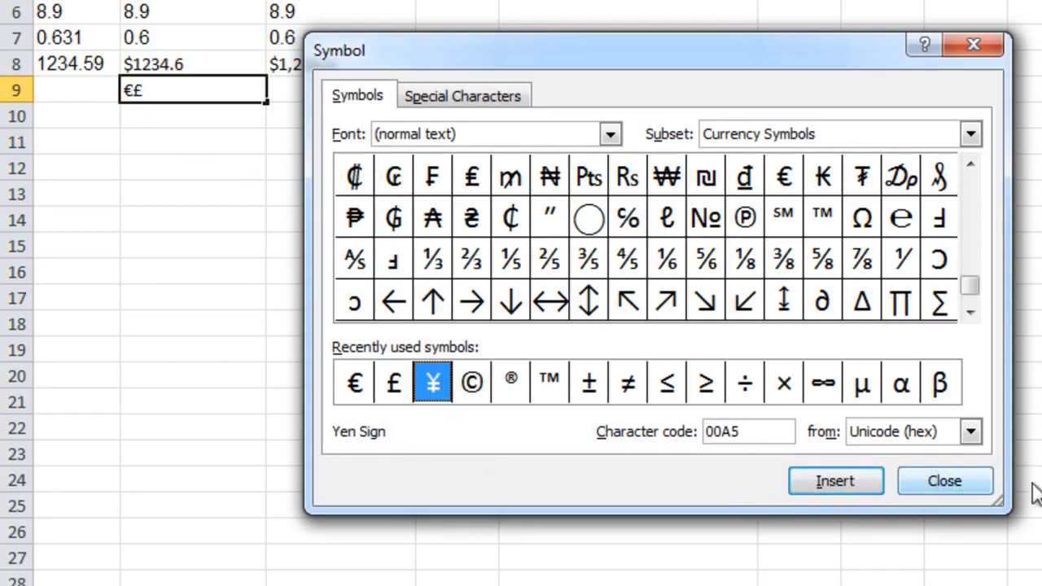
pyautogui.click(859, 481)
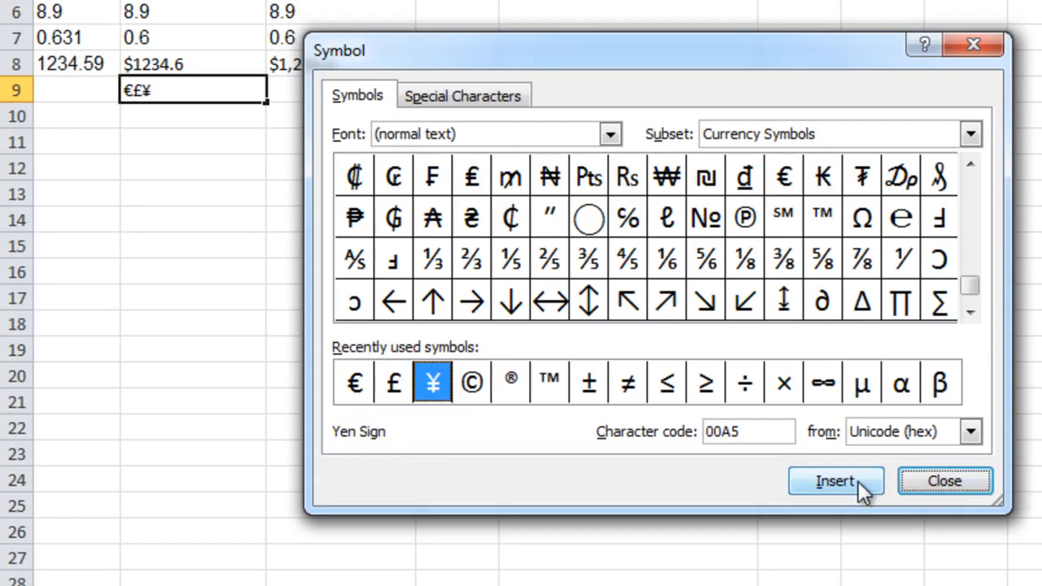
pyautogui.click(488, 388)
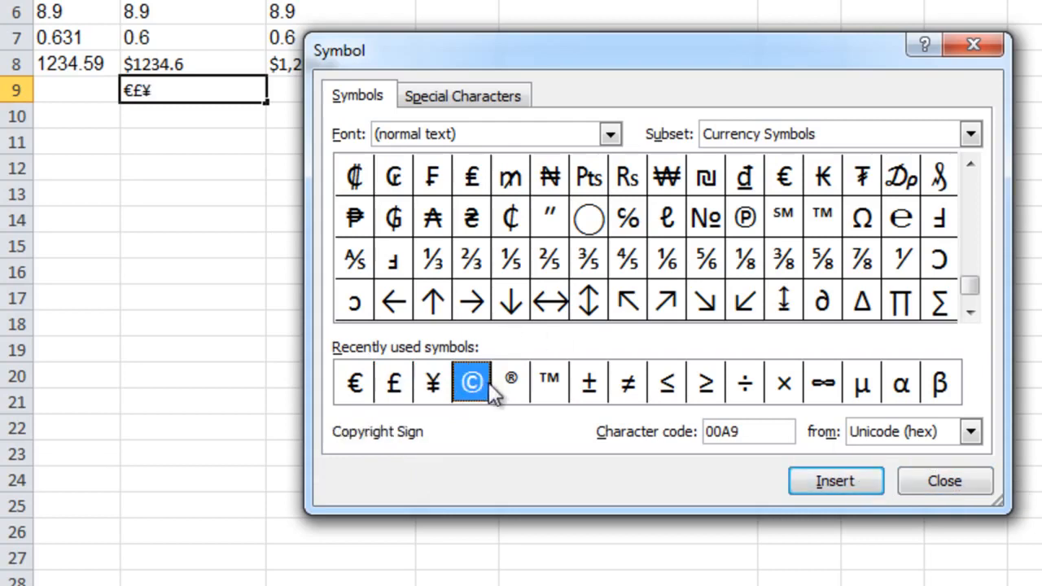
pyautogui.click(832, 487)
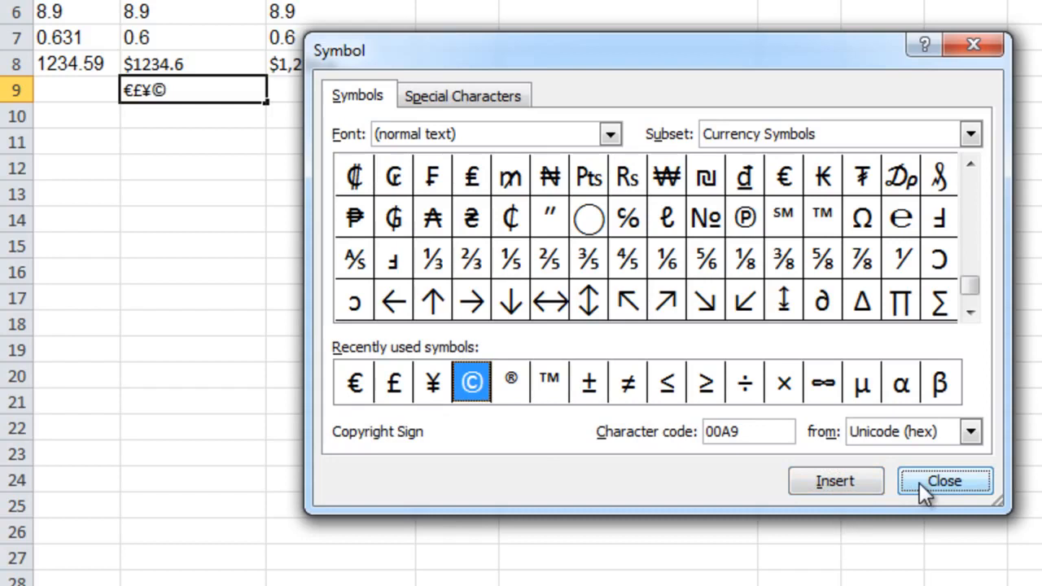